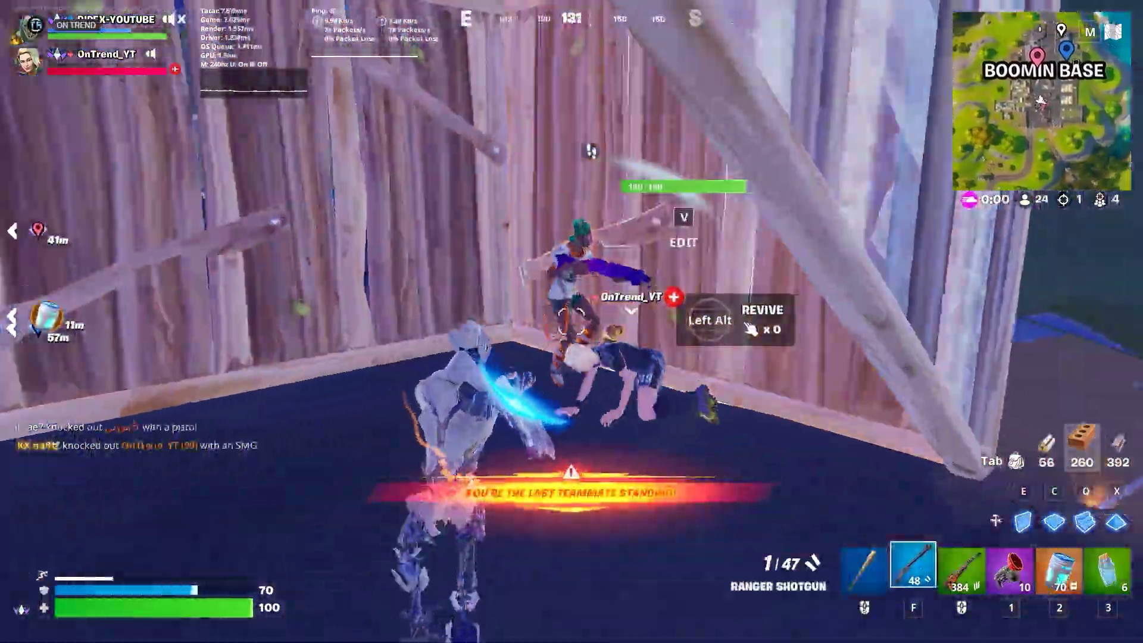
Switch to the rifle and headshot the enemy on the yellow container roof to knock him down
key(1)
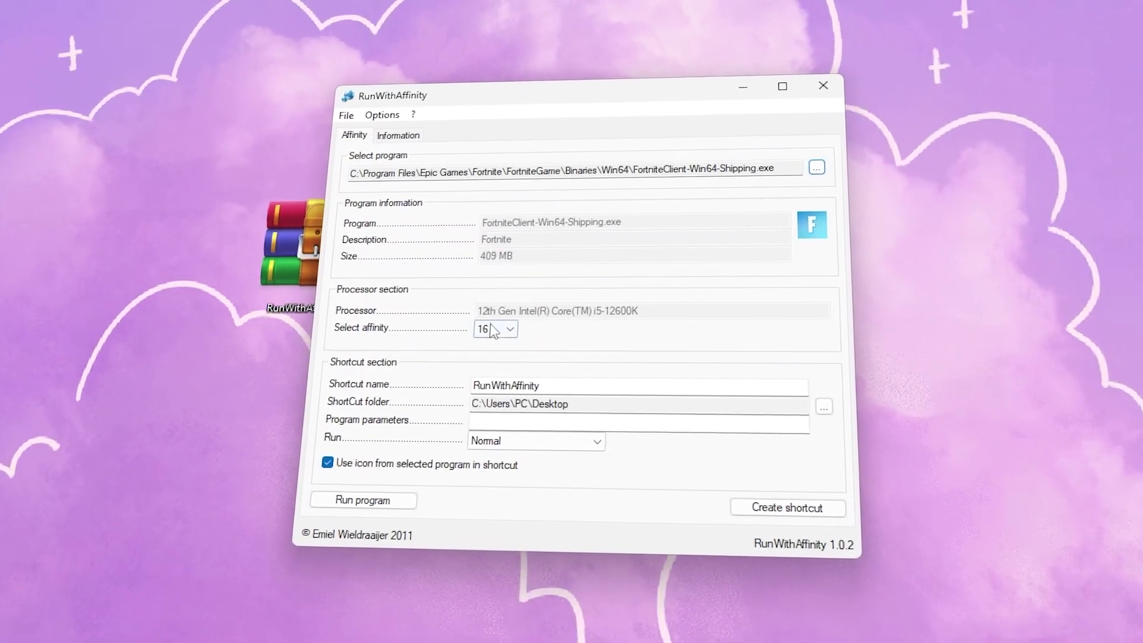
click(493, 329)
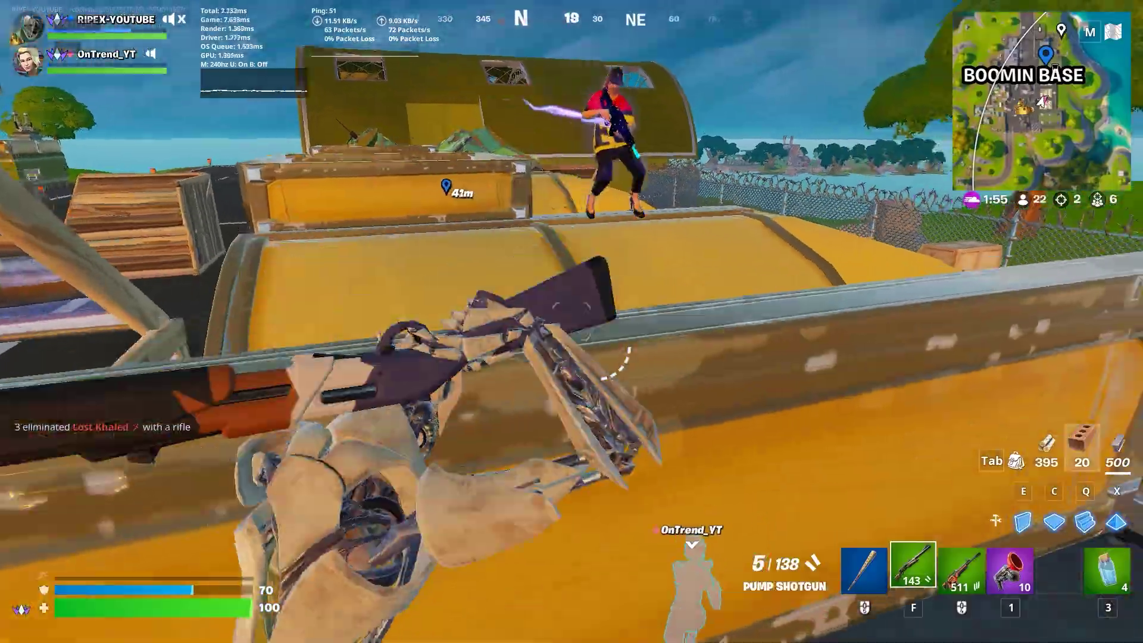
click(571, 321)
click(572, 321)
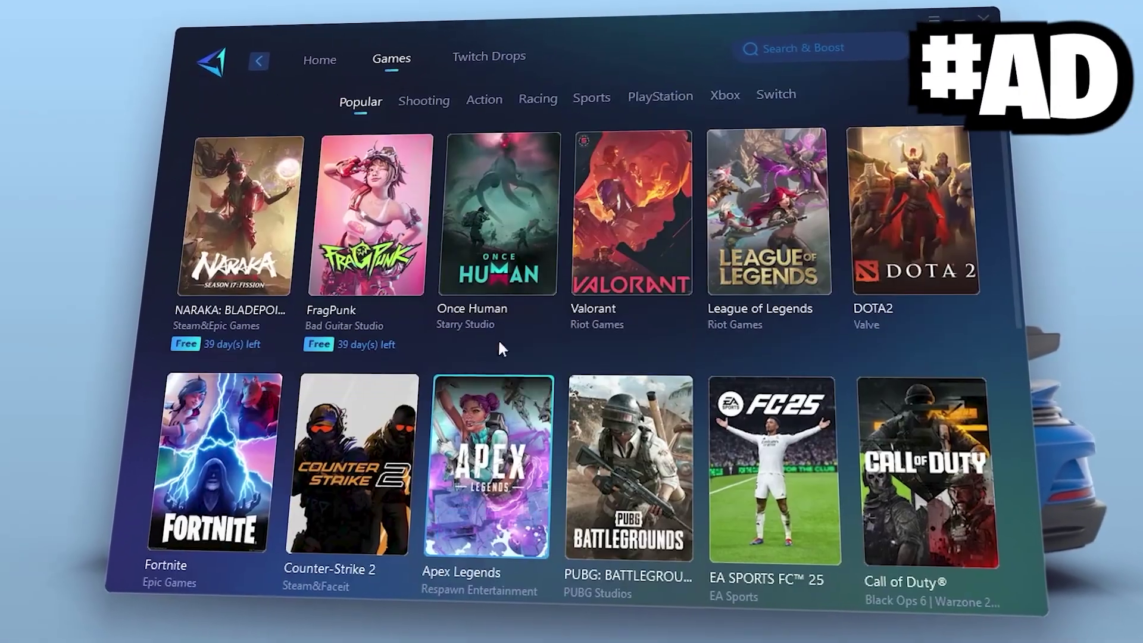
Browse the Shooting and Action game categories, then start boosting Fortnite
click(423, 100)
click(484, 99)
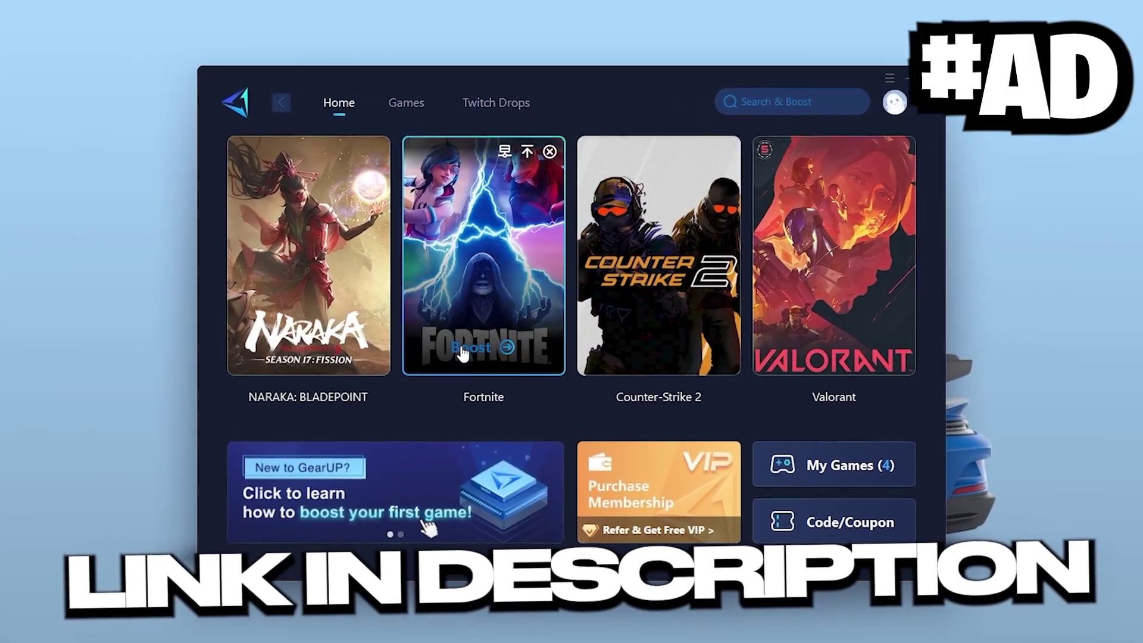
click(463, 351)
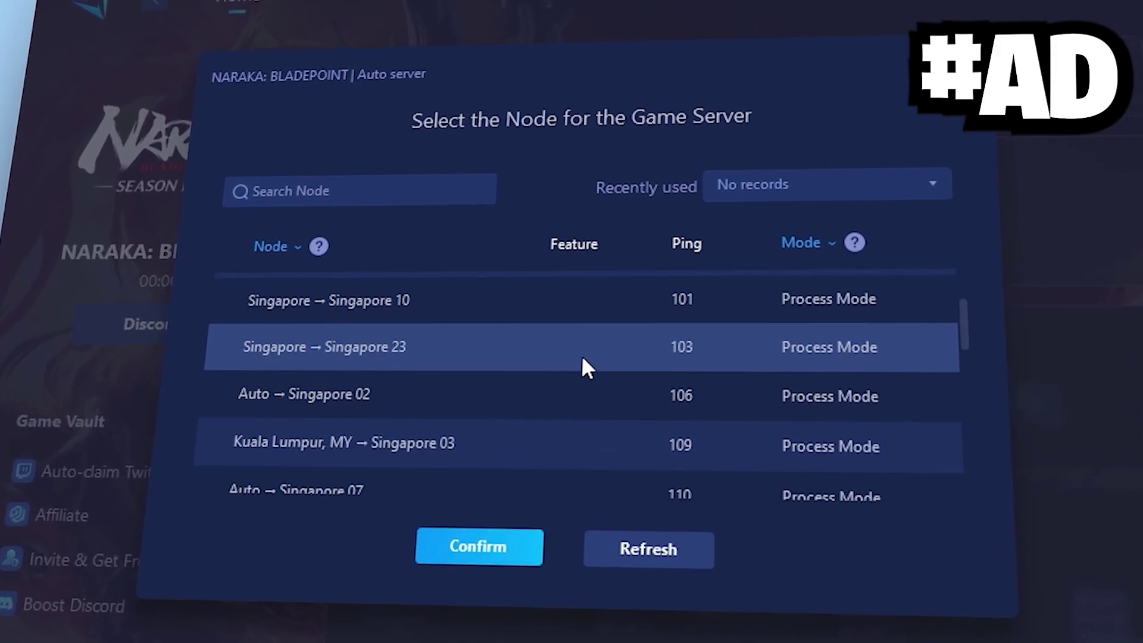
scroll(581, 356, down, 1)
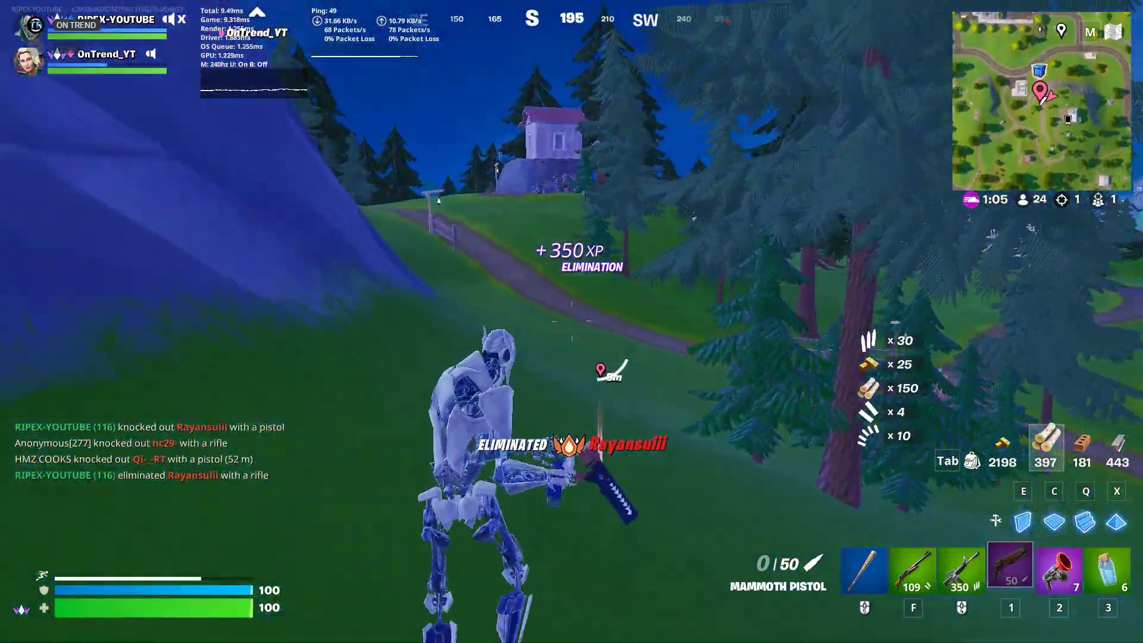
Reload, ping the enemy, and build floors up onto the yellow container roof
key(r)
middle_click(571, 321)
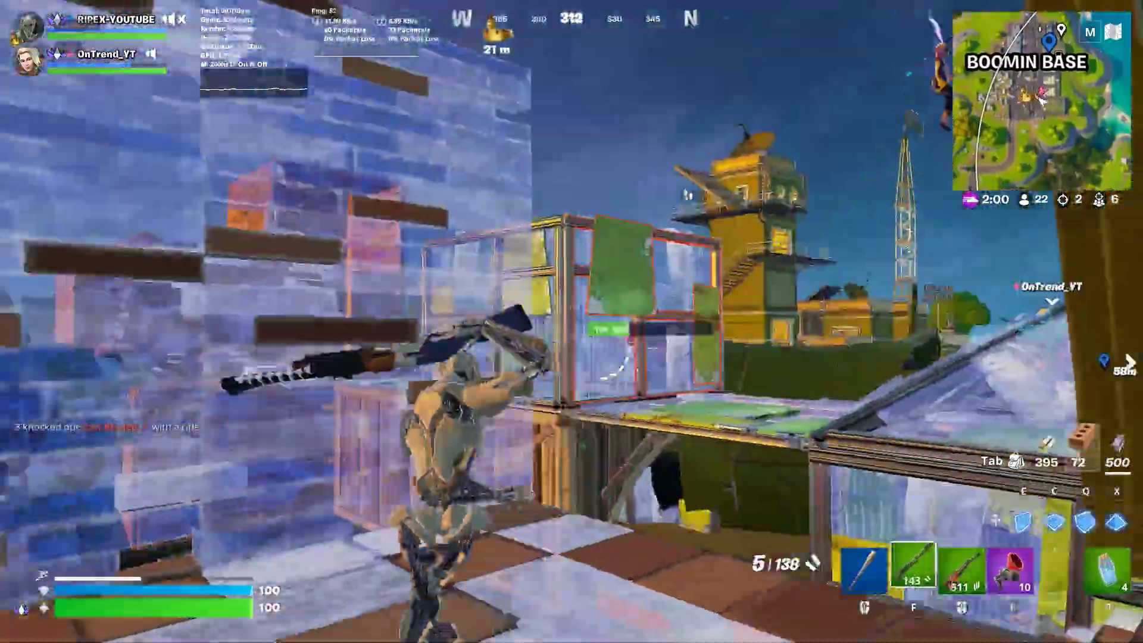
key(q)
click(572, 321)
key(w)
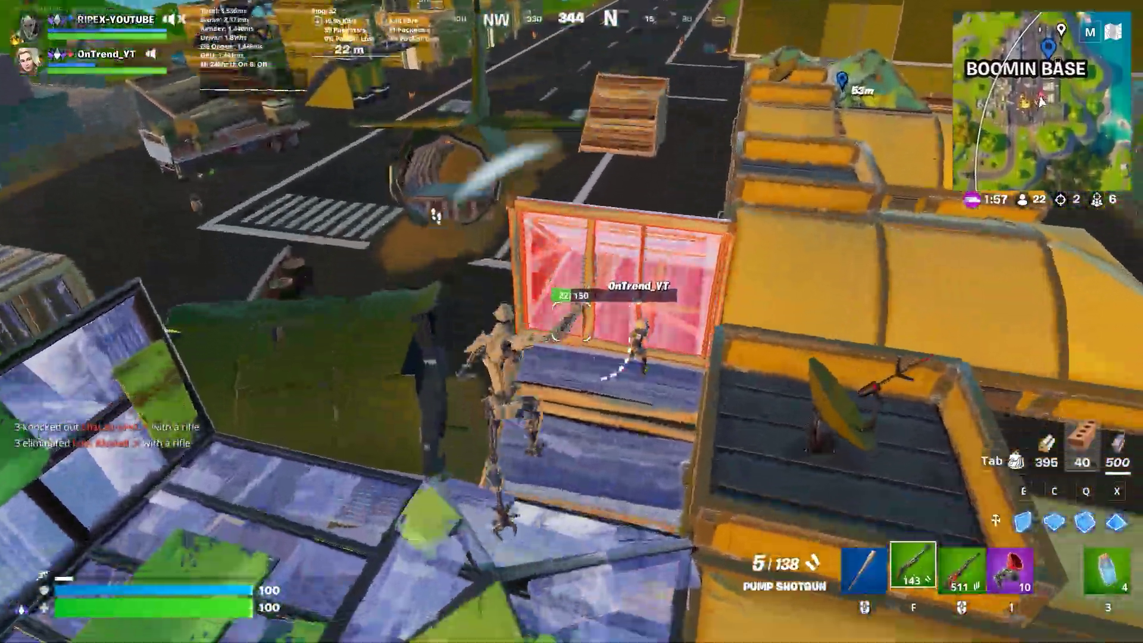
key(w)
click(571, 321)
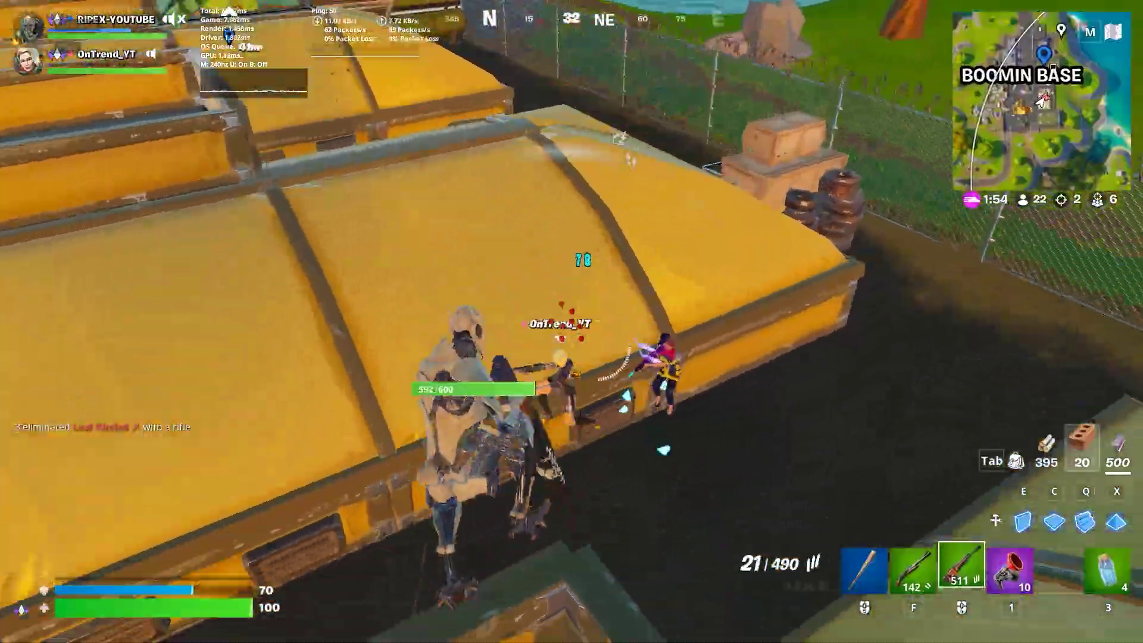
Alternate shotgun and rifle fire to eliminate the downed enemy, then place a protective piece
click(572, 321)
key(f)
click(571, 321)
key(r)
key(f)
click(571, 321)
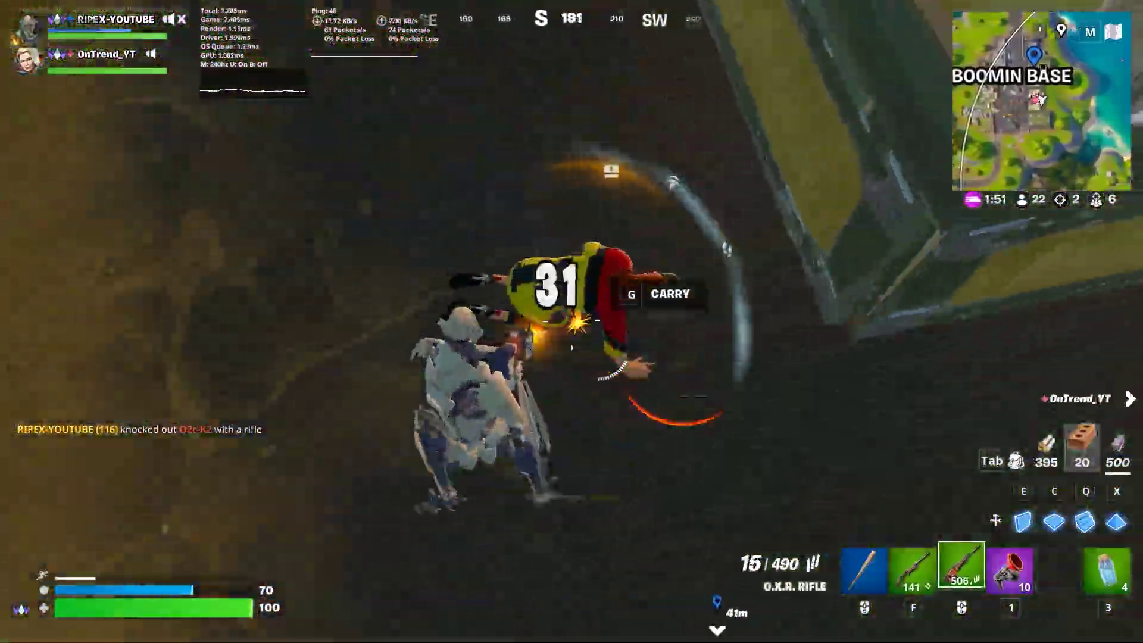
key(q)
click(571, 321)
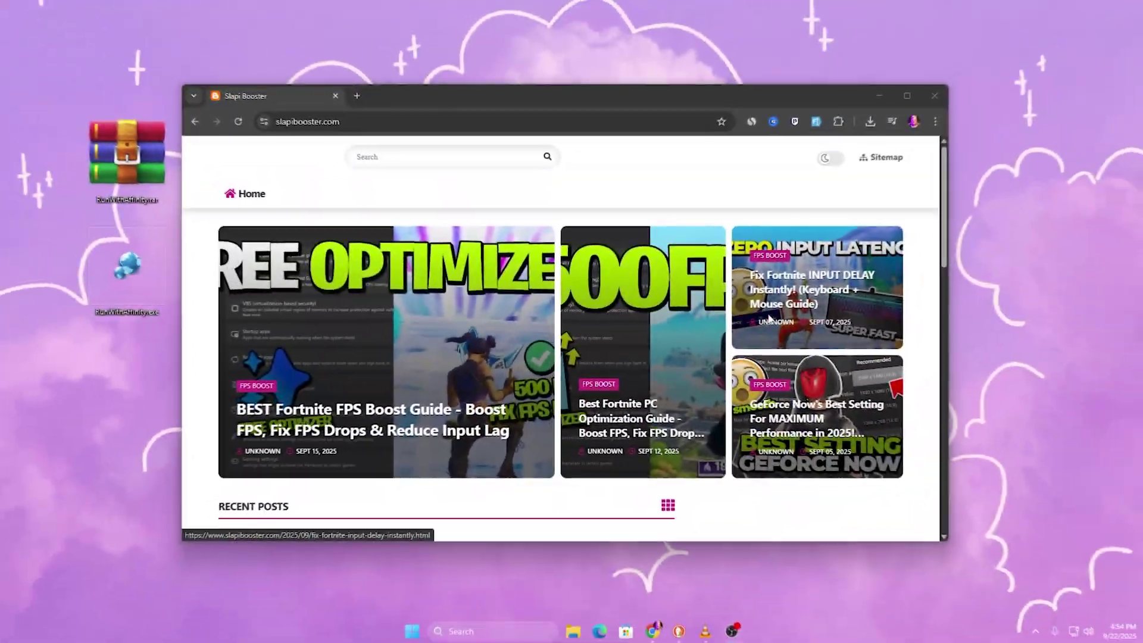
scroll(512, 285, down, 1)
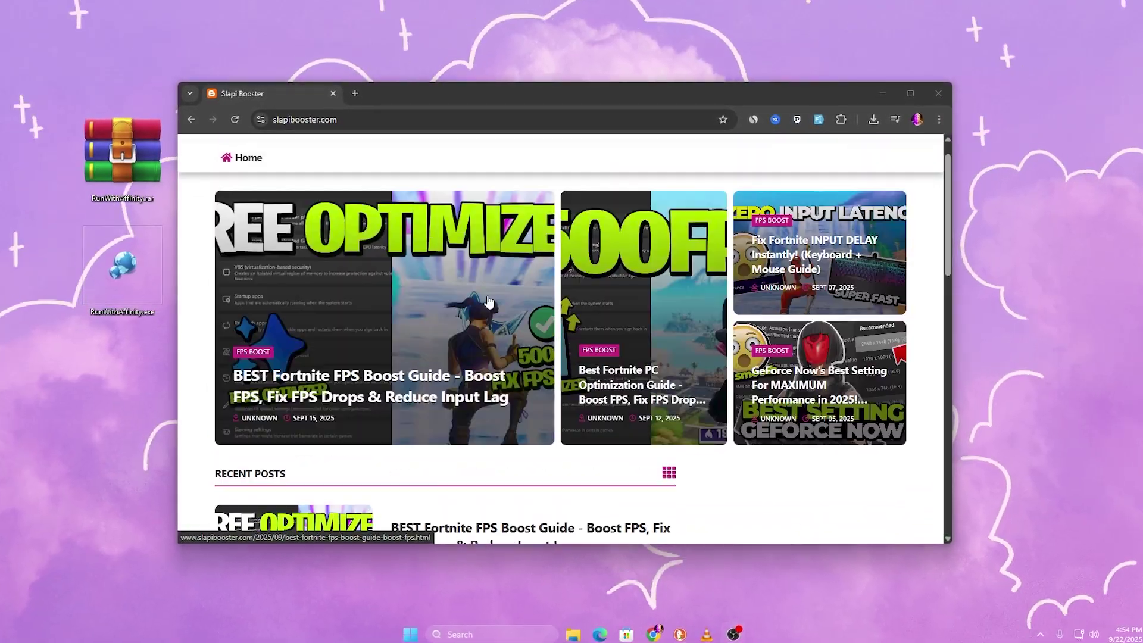
scroll(488, 301, up, 1)
scroll(417, 280, down, 2)
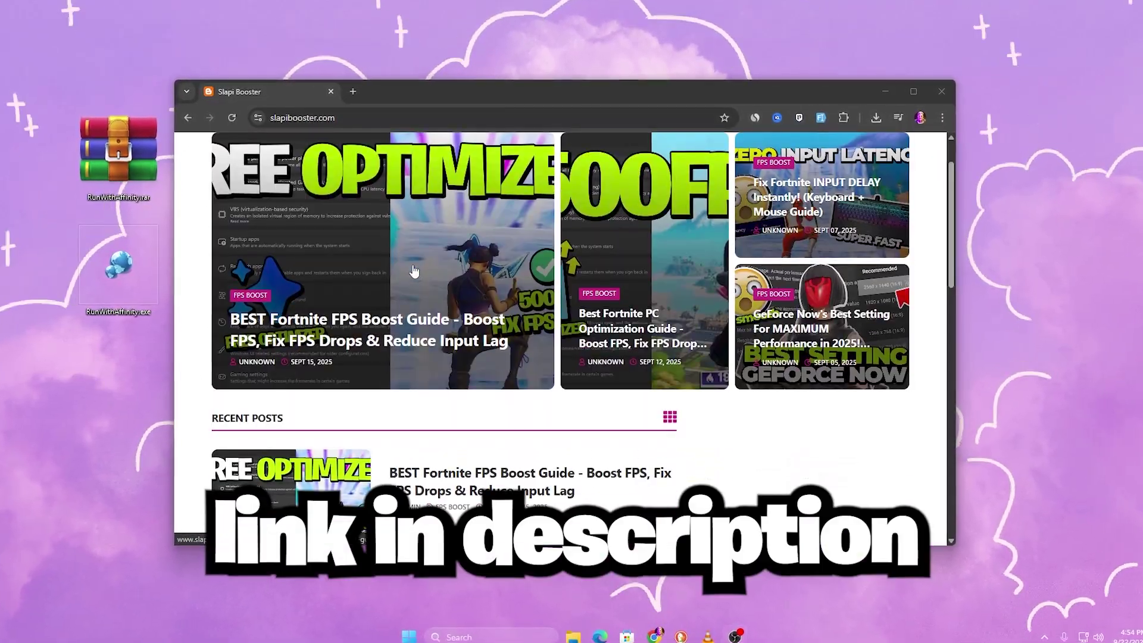
scroll(398, 269, down, 5)
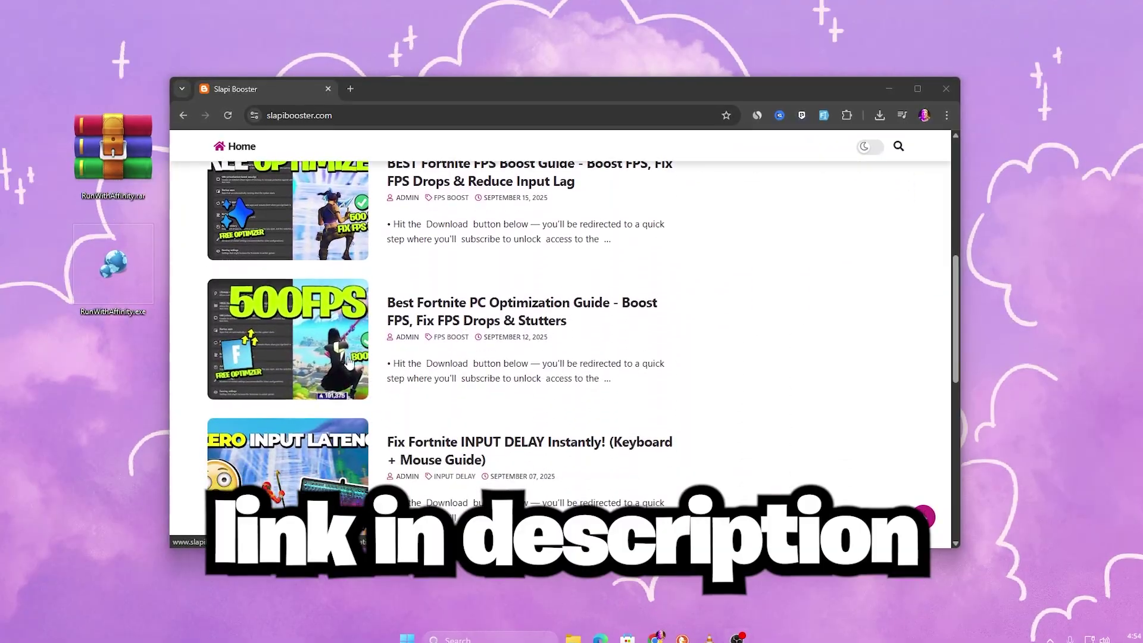
scroll(348, 364, up, 2)
scroll(348, 363, up, 5)
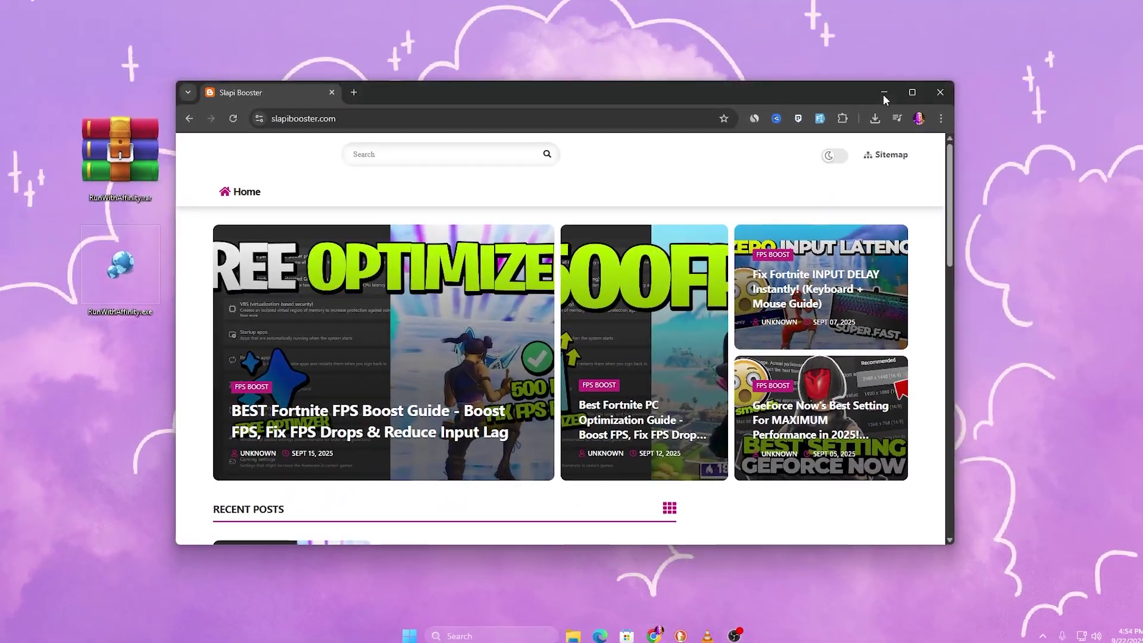
Minimize Chrome, place the archive and program icons side by side at centre, and open File Explorer
click(892, 85)
drag(106, 262, 472, 260)
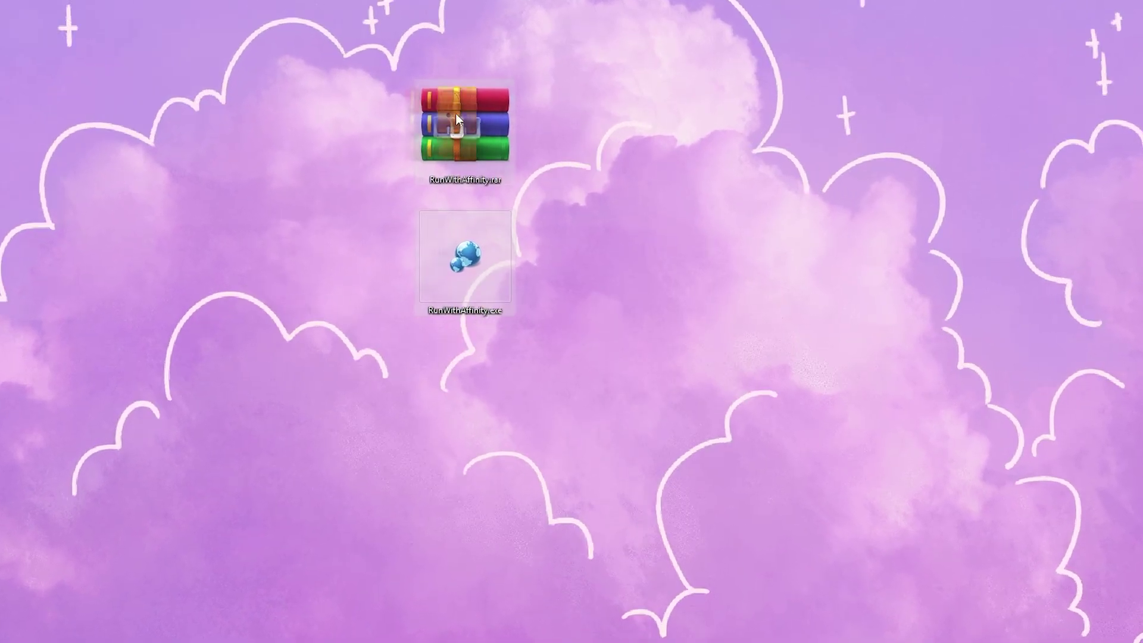
drag(397, 351, 503, 217)
drag(604, 226, 212, 264)
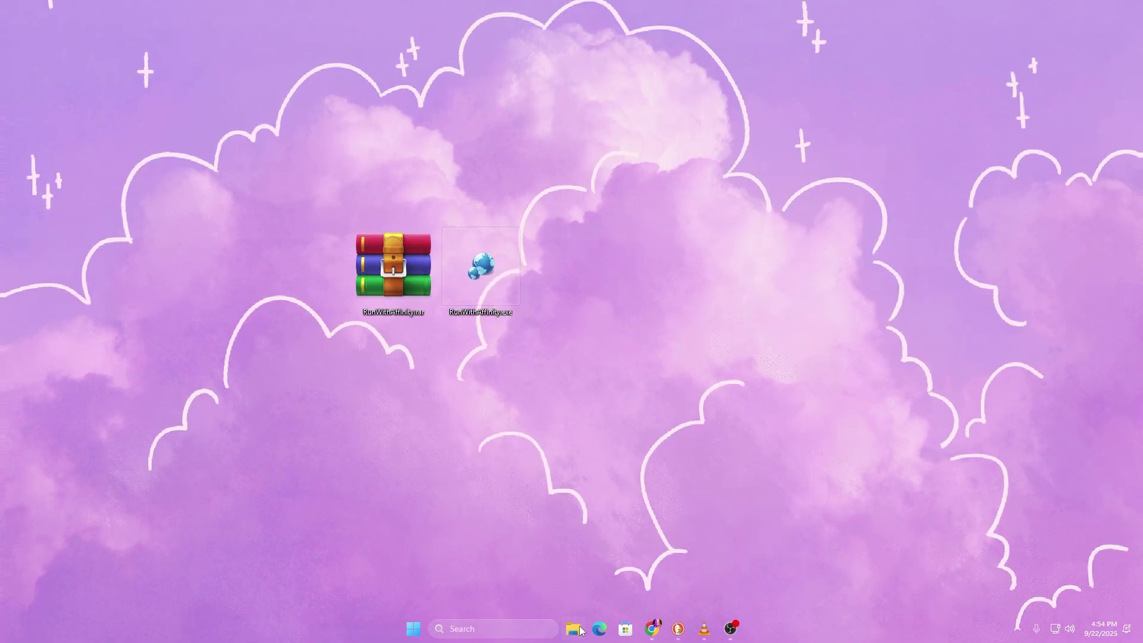
click(573, 628)
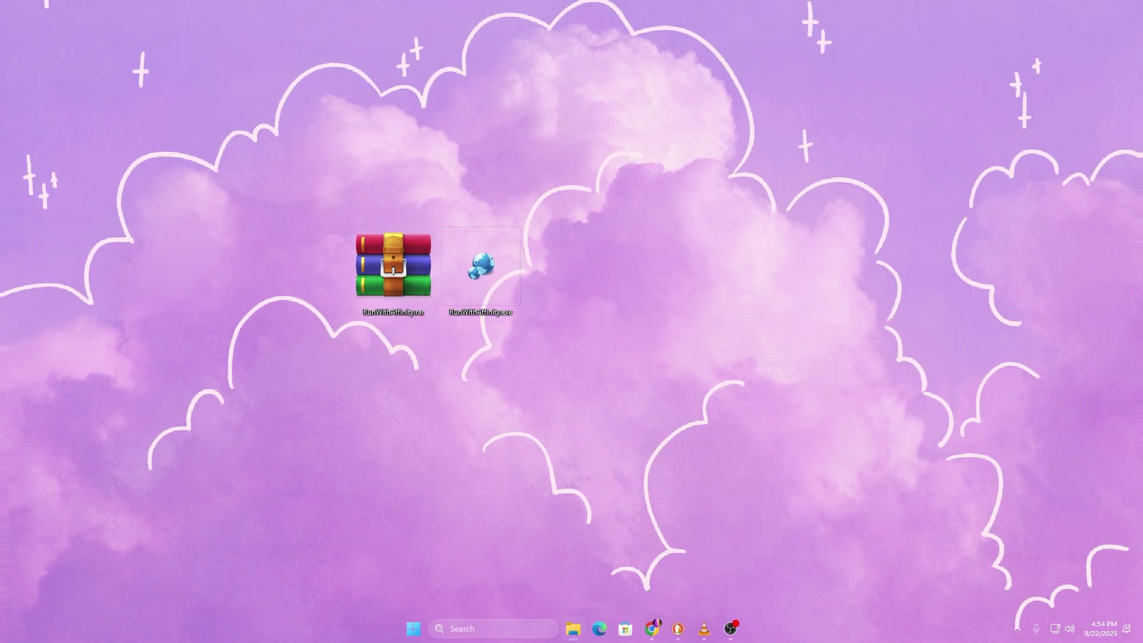
Navigate to C:\Program Files\Epic Games\Fortnite\FortniteGame\Binaries\Win64
drag(18, 122, 618, 122)
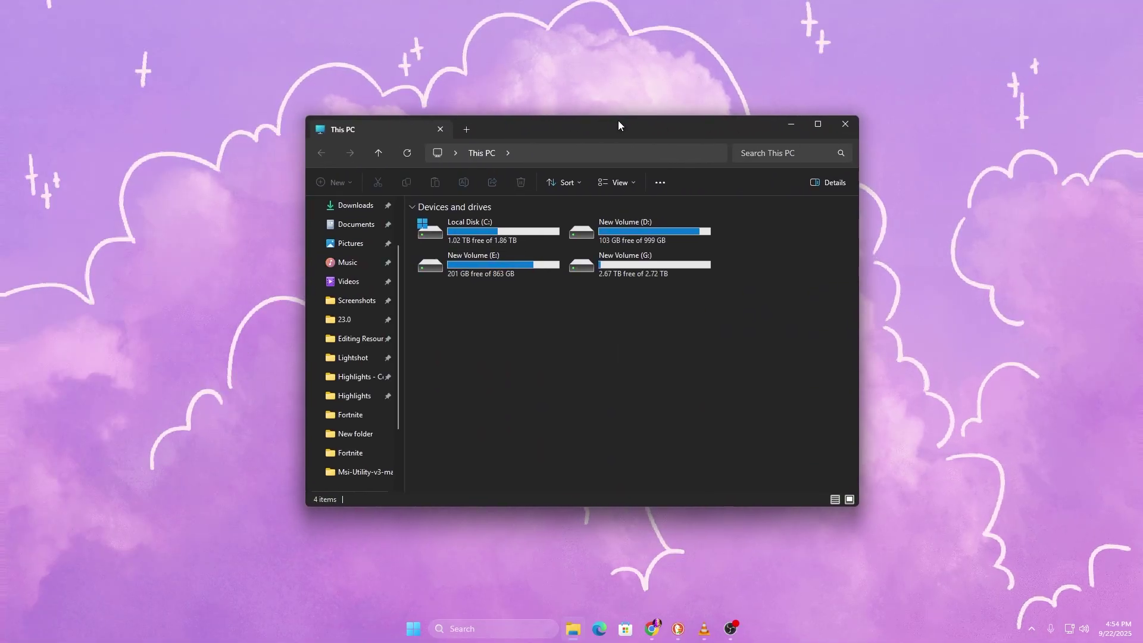
double_click(476, 231)
double_click(456, 271)
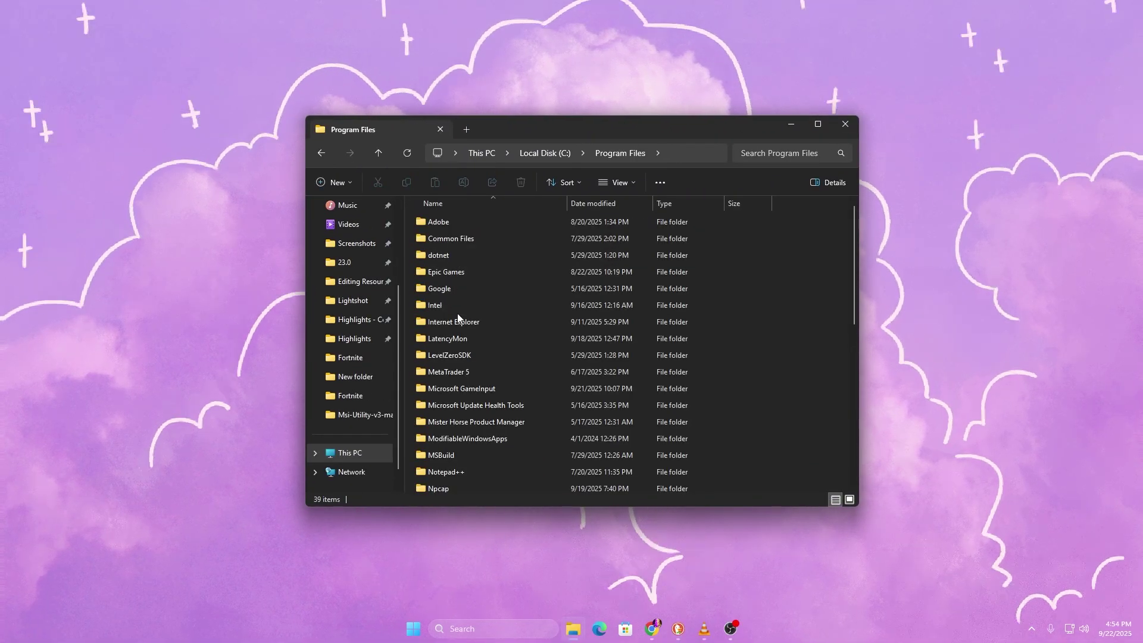
click(457, 275)
double_click(457, 278)
double_click(455, 233)
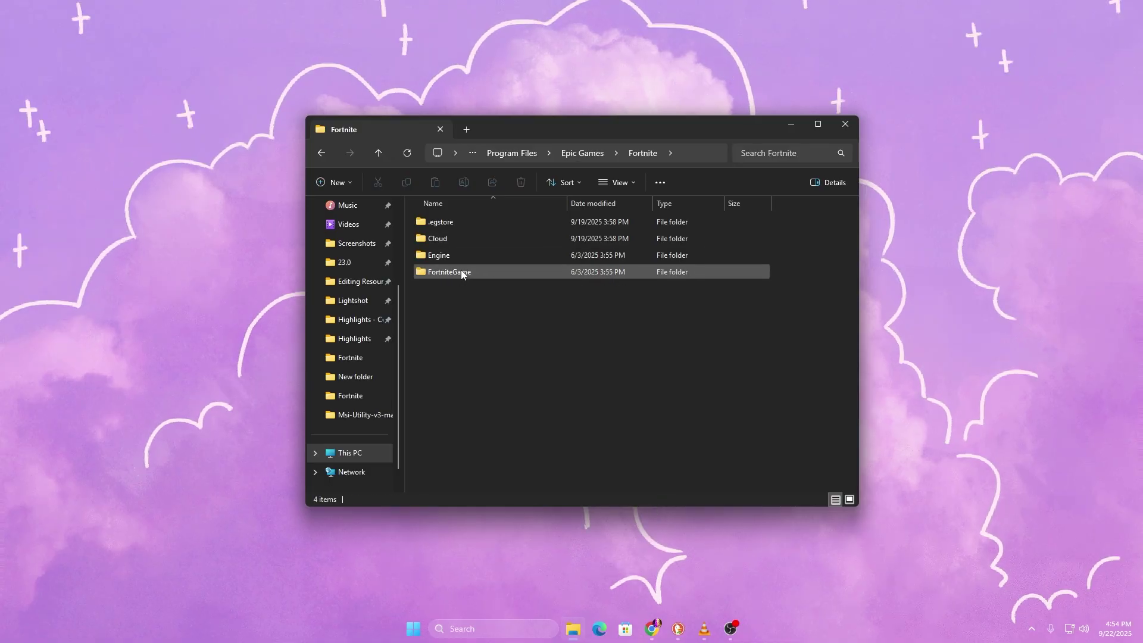
double_click(460, 269)
double_click(464, 227)
double_click(467, 238)
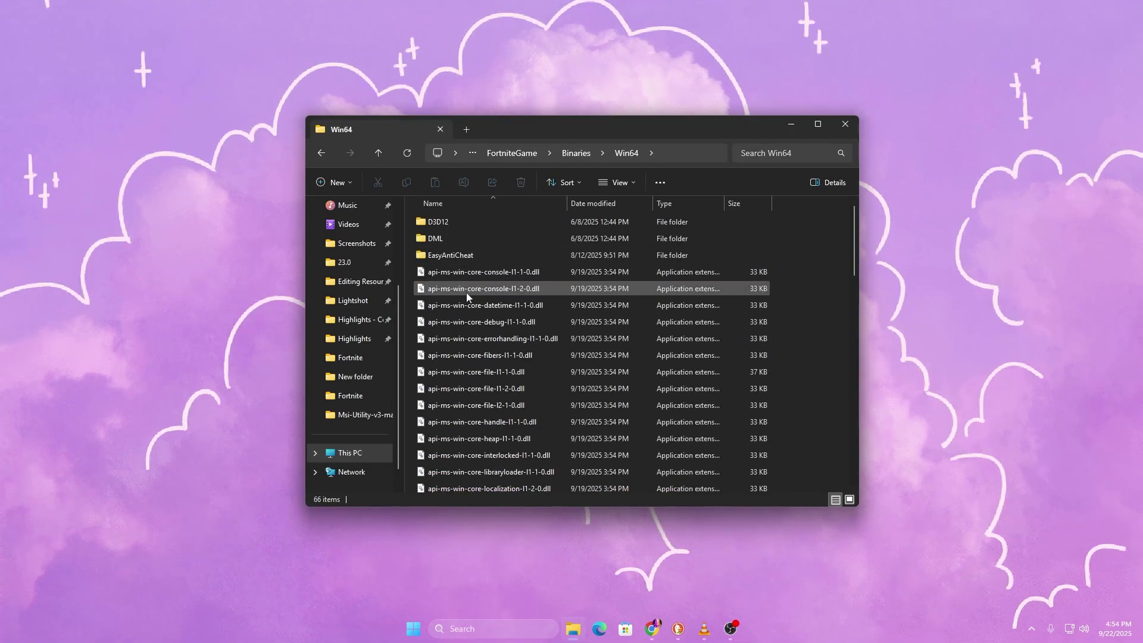
scroll(503, 364, down, 4)
scroll(503, 365, down, 10)
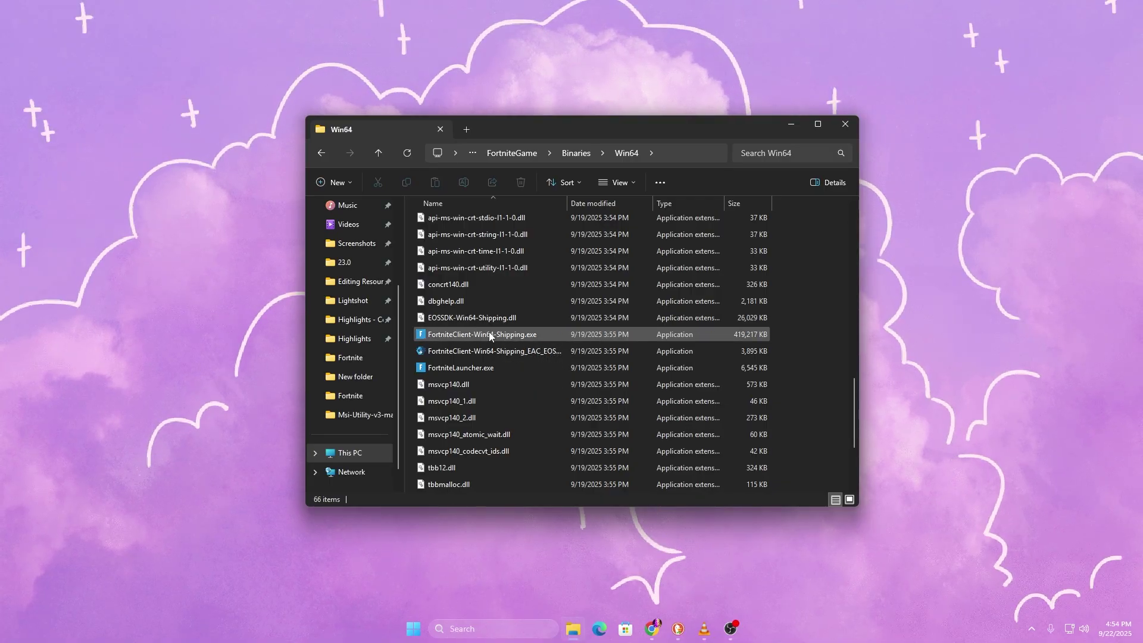
Copy the Win64 folder path from the address bar and minimize File Explorer
click(681, 152)
key(ctrl+c)
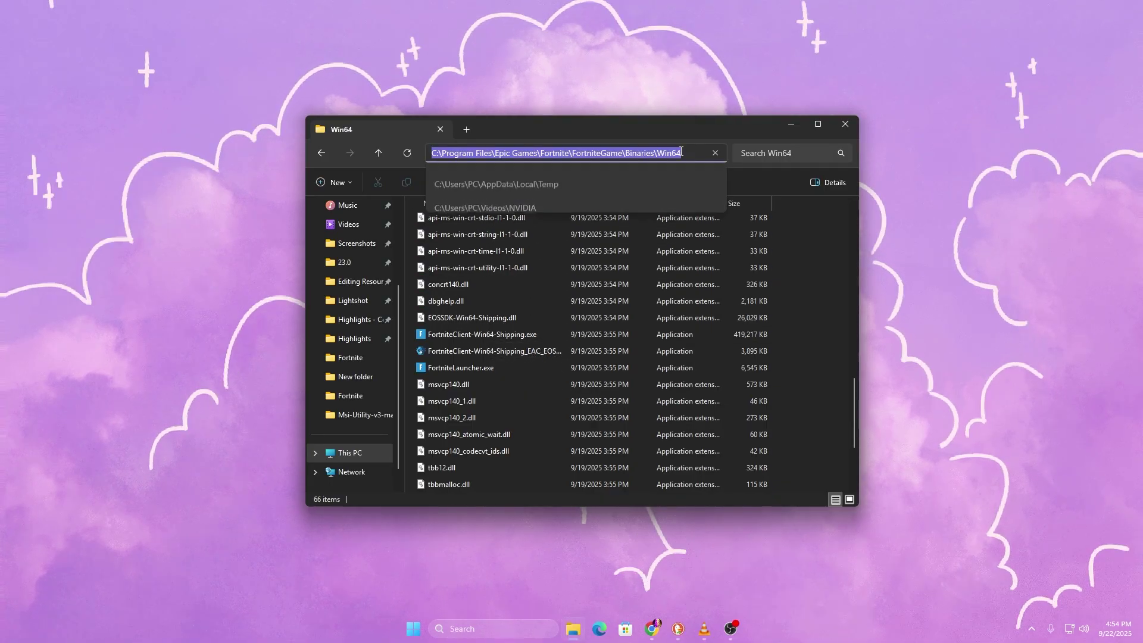
right_click(561, 155)
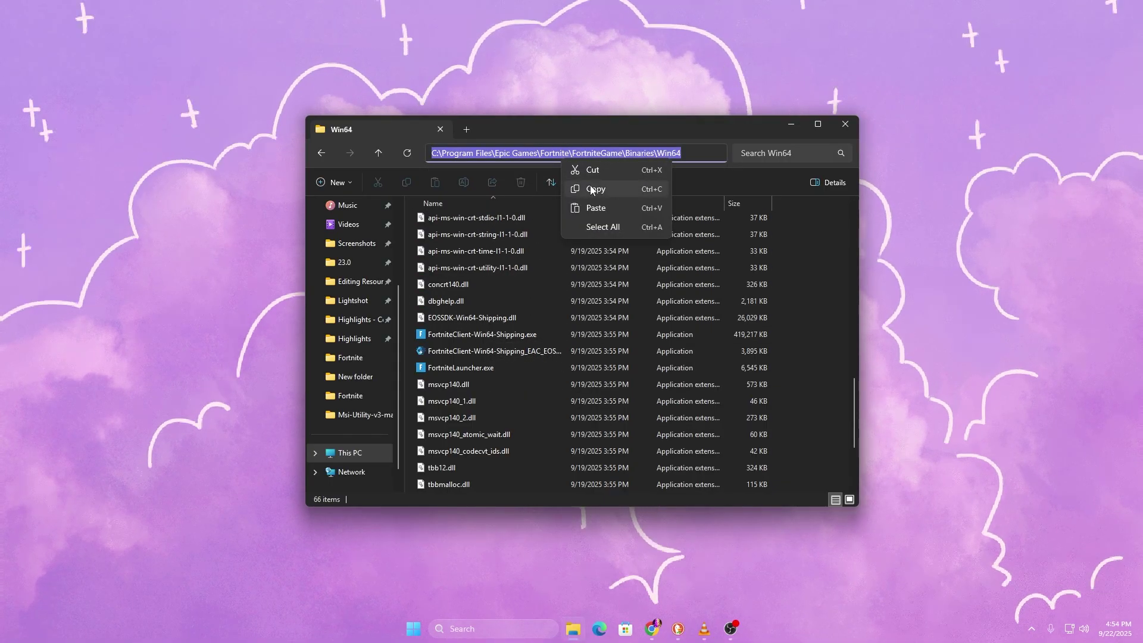
click(791, 124)
Launch RunWithAffinity and pick FortniteClient-Win64-Shipping.exe from the pasted Win64 folder path
double_click(502, 241)
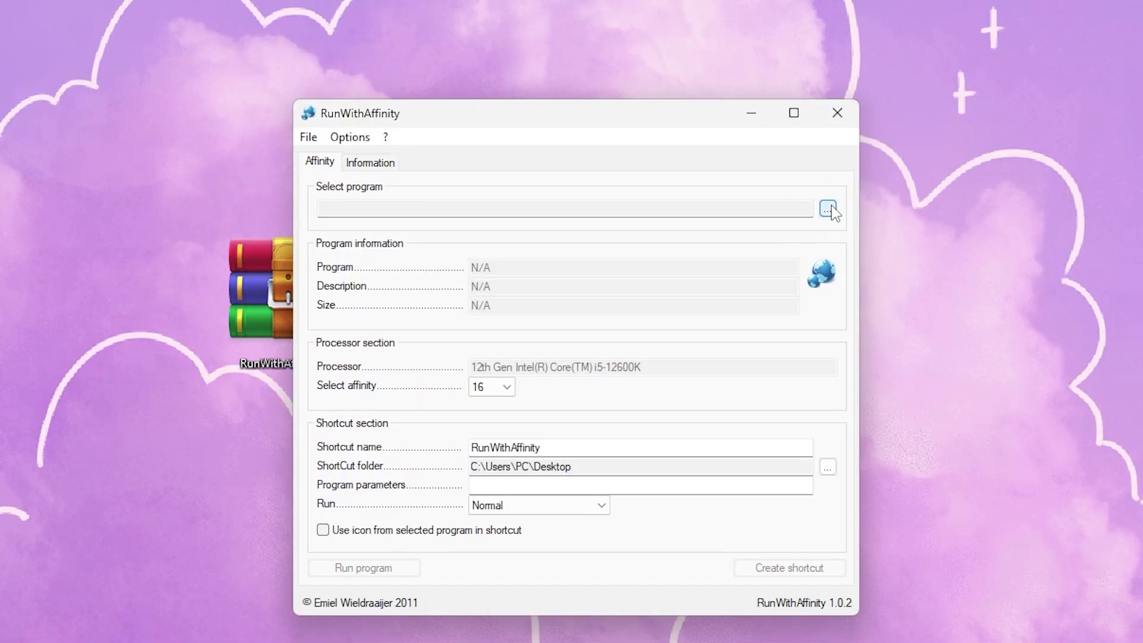
click(828, 208)
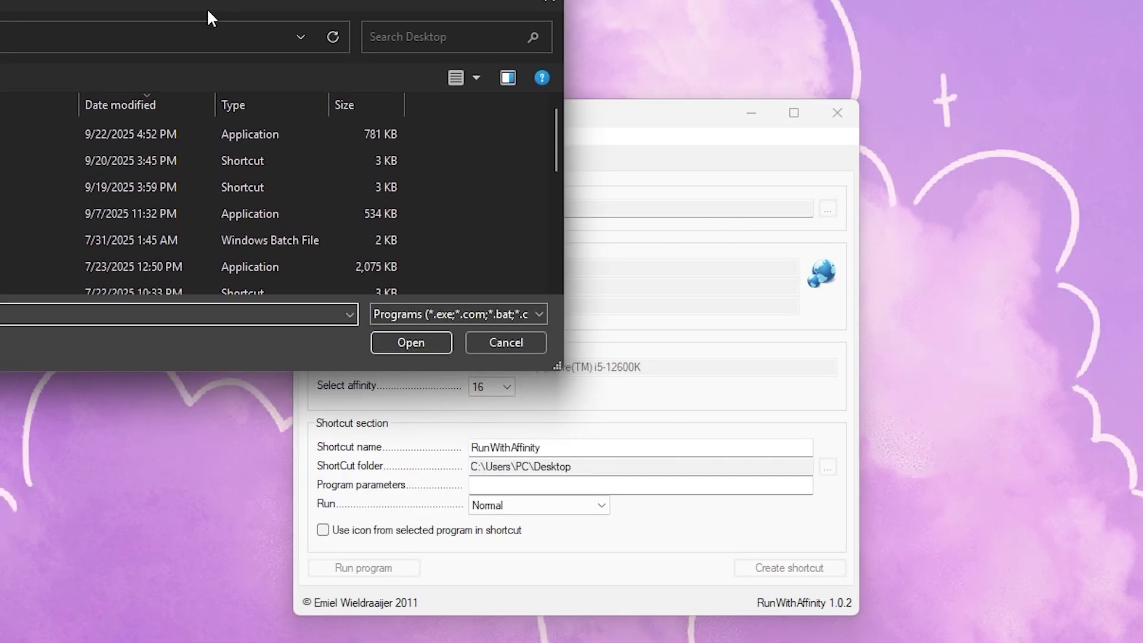
drag(210, 17, 393, 59)
key(ctrl+v)
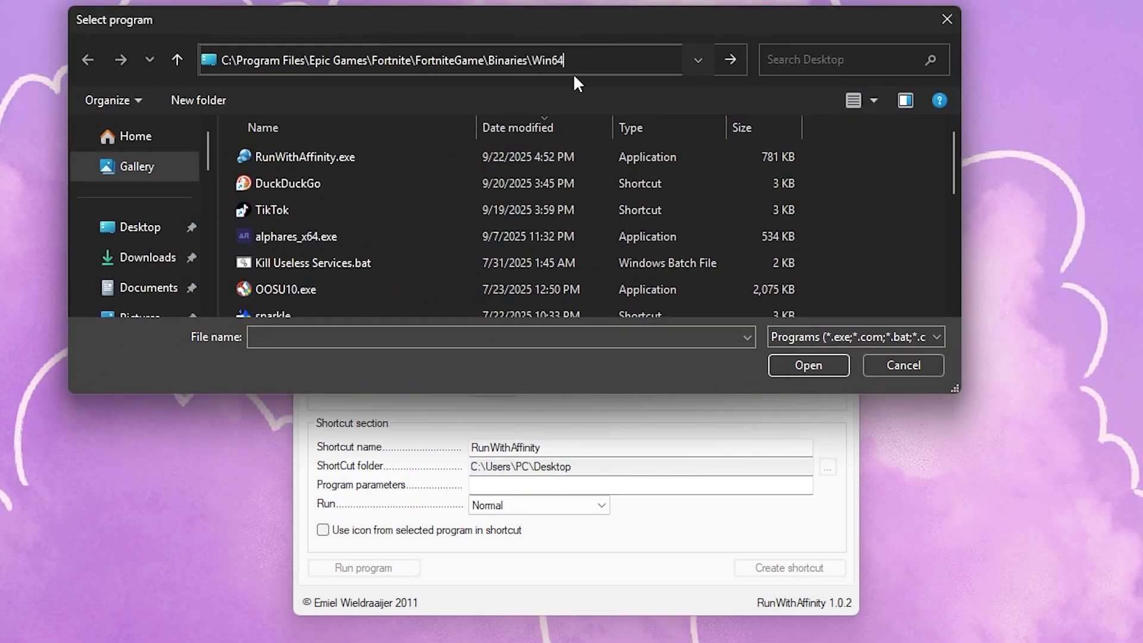
key(Return)
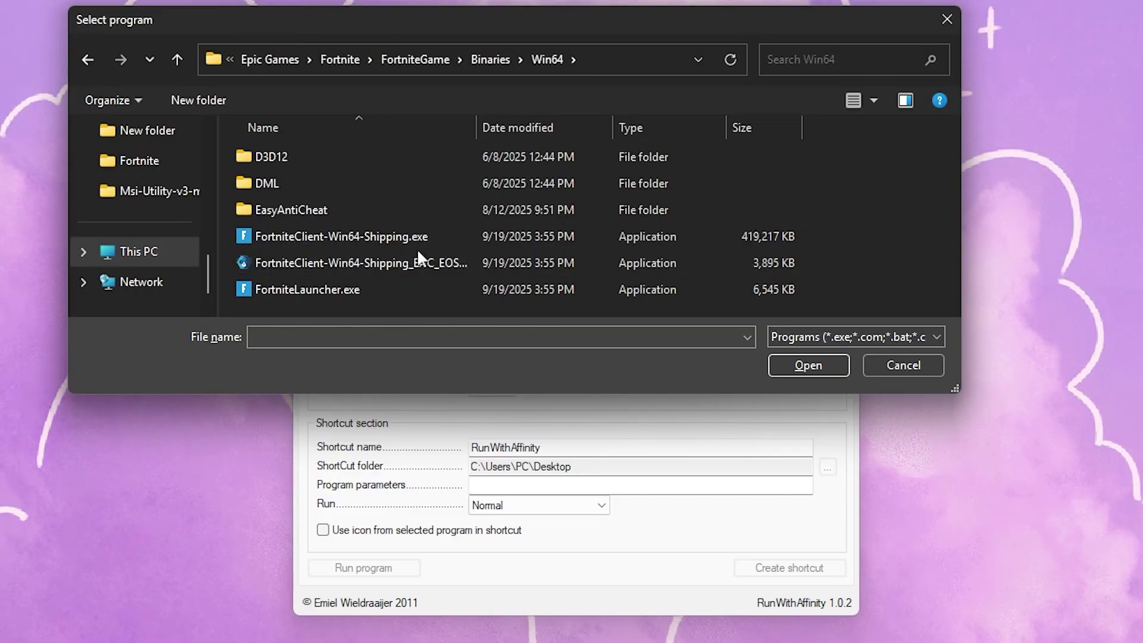
double_click(386, 237)
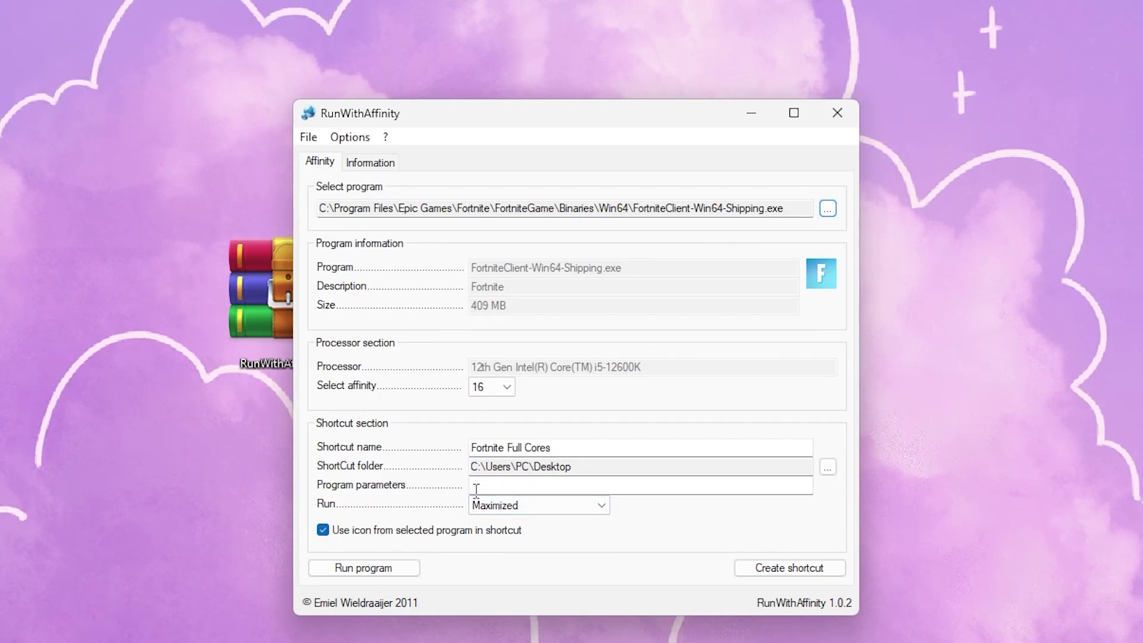
Create the Fortnite Full Cores desktop shortcut and dismiss the success message
click(813, 572)
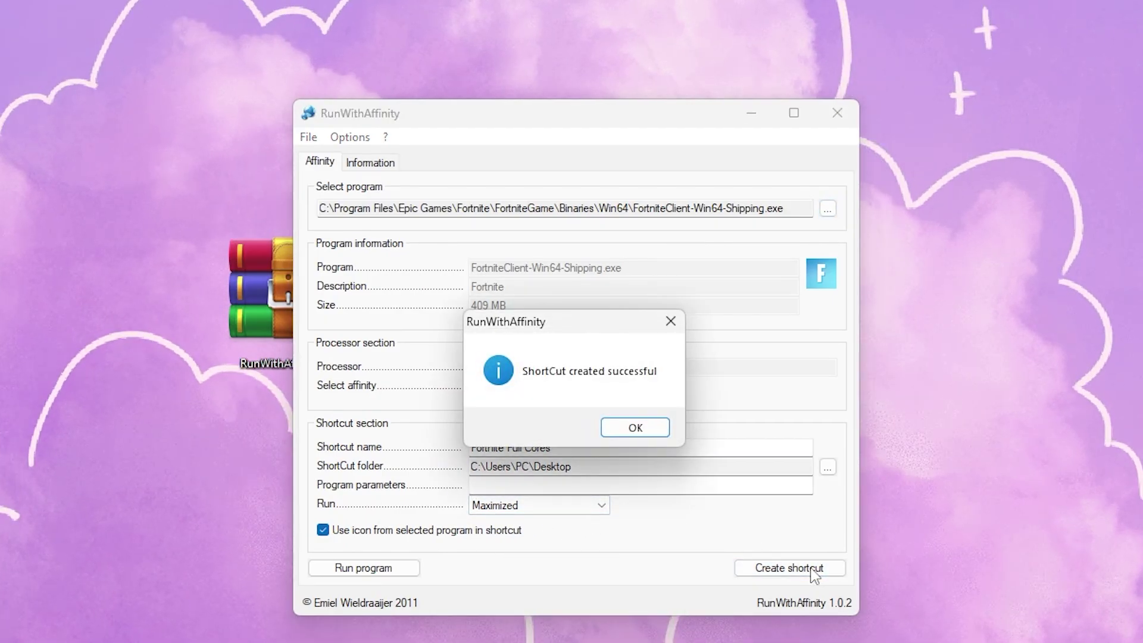
click(651, 427)
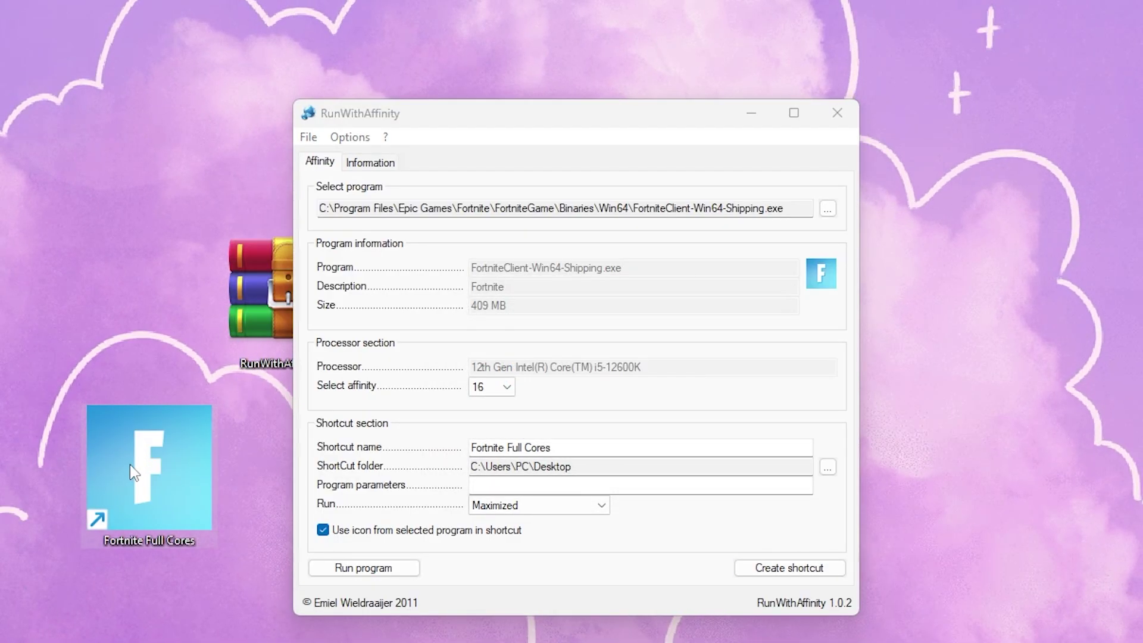
mouse_move(130, 464)
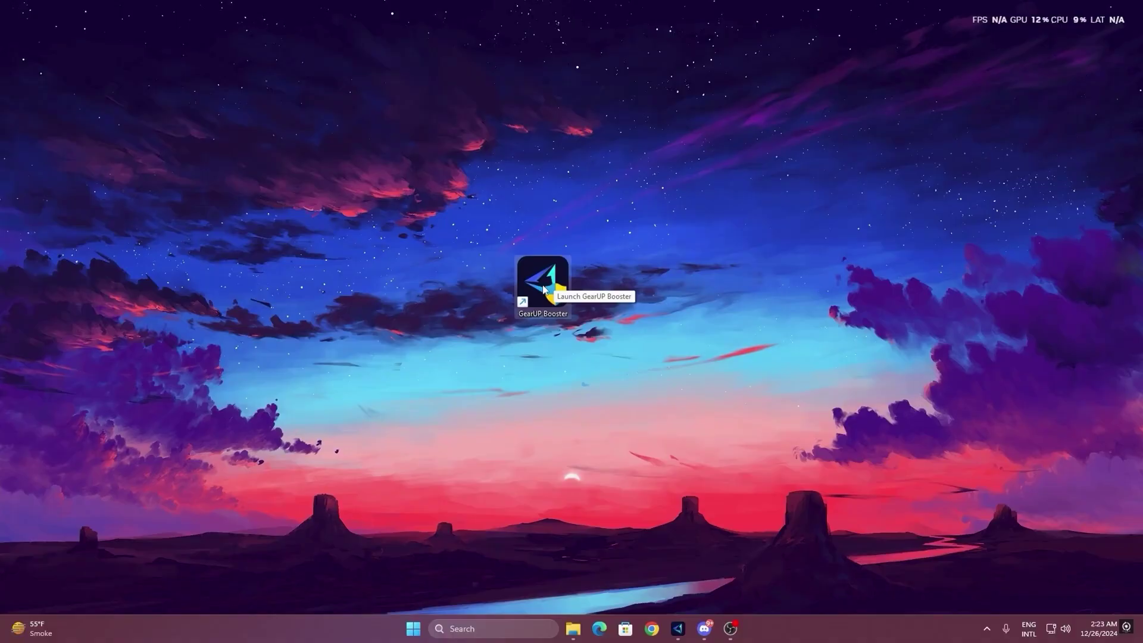
Launch GearUP Booster from its desktop shortcut
double_click(542, 289)
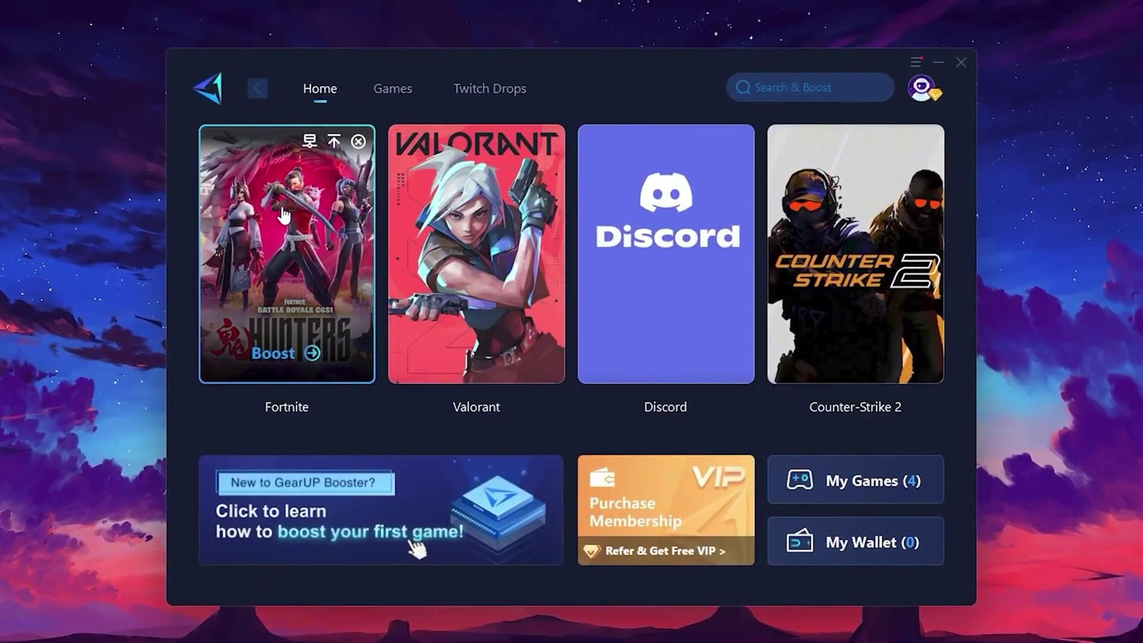
Look through the Games list, then back on Home start boosting Fortnite
click(389, 96)
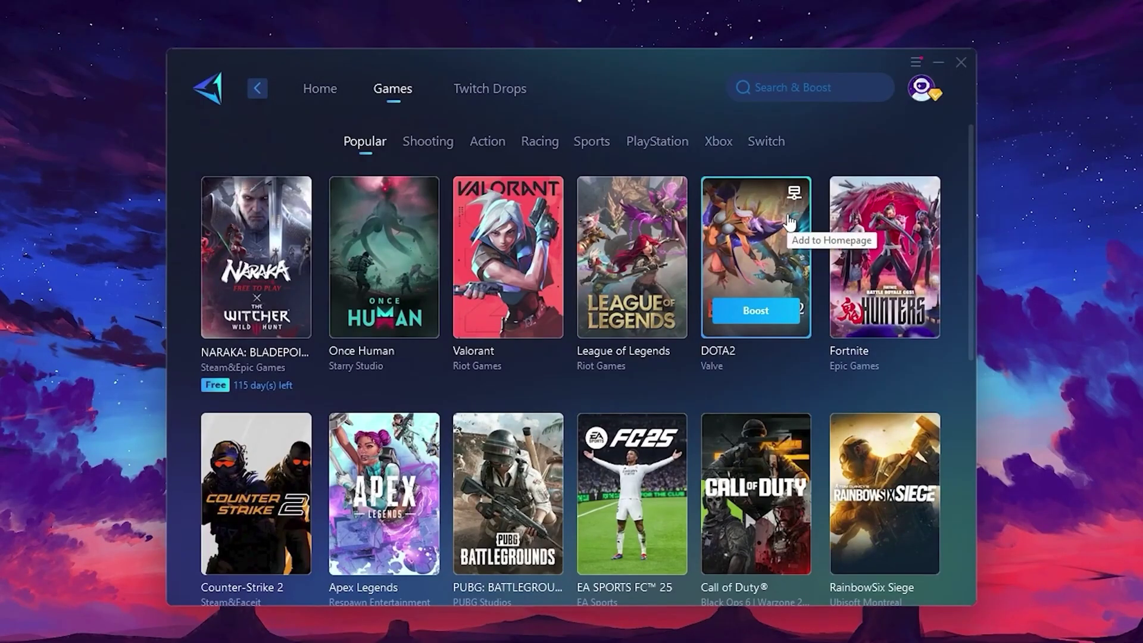
click(320, 95)
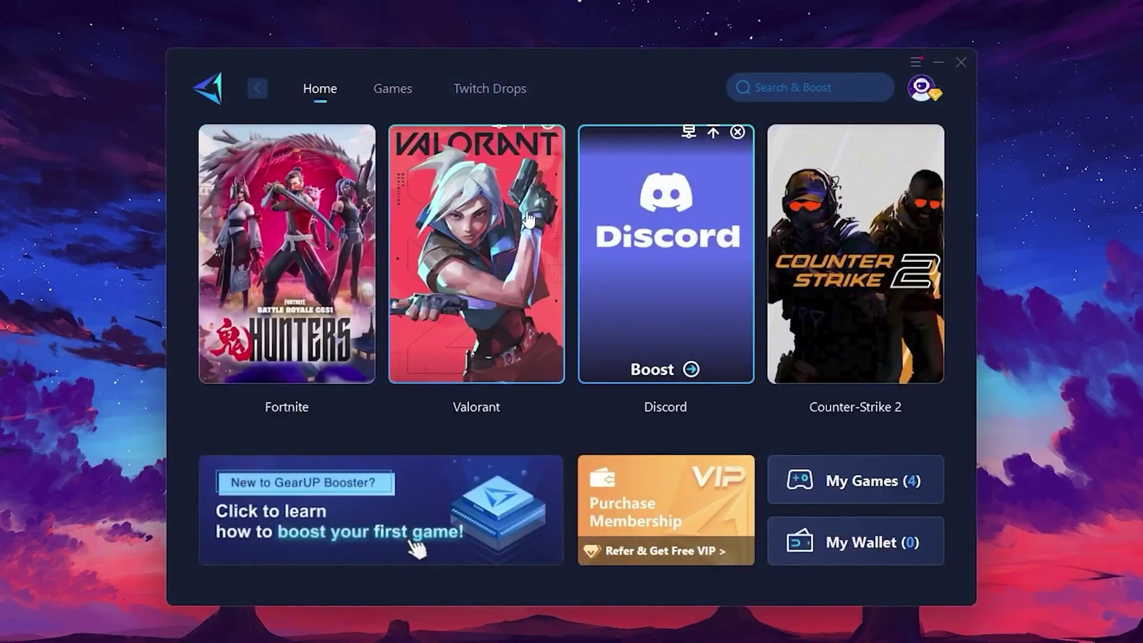
mouse_move(332, 249)
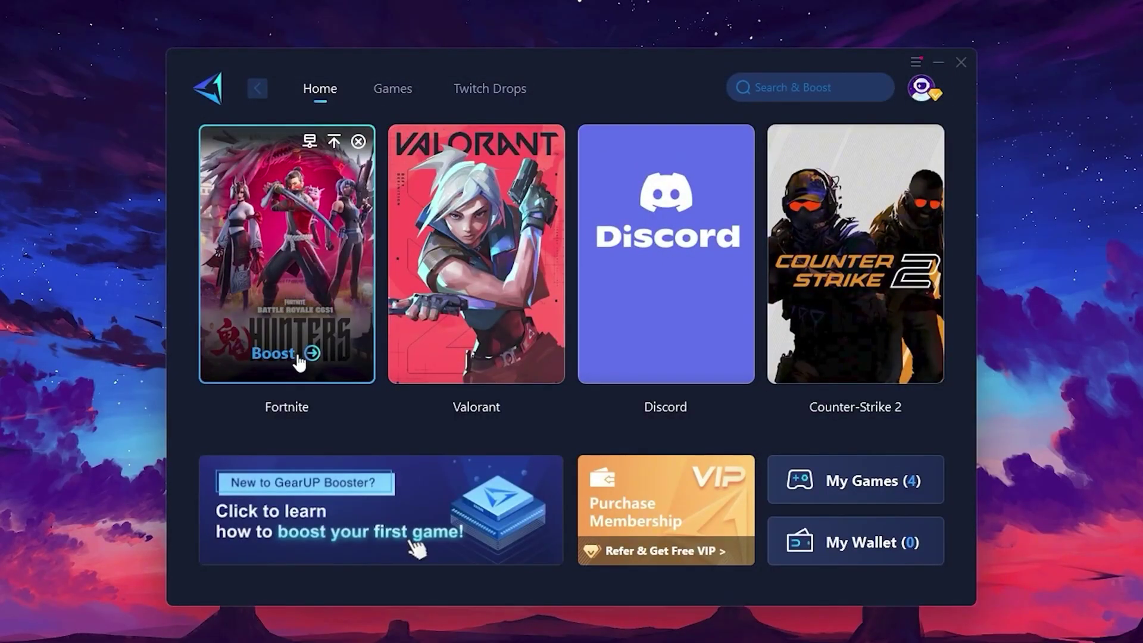
click(277, 357)
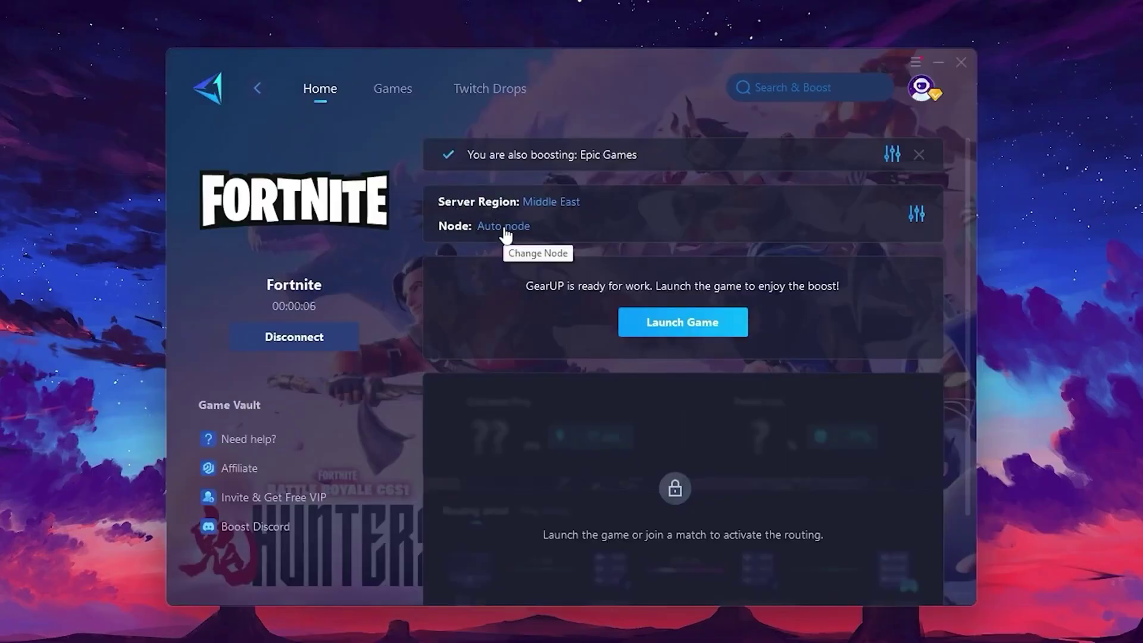
click(554, 202)
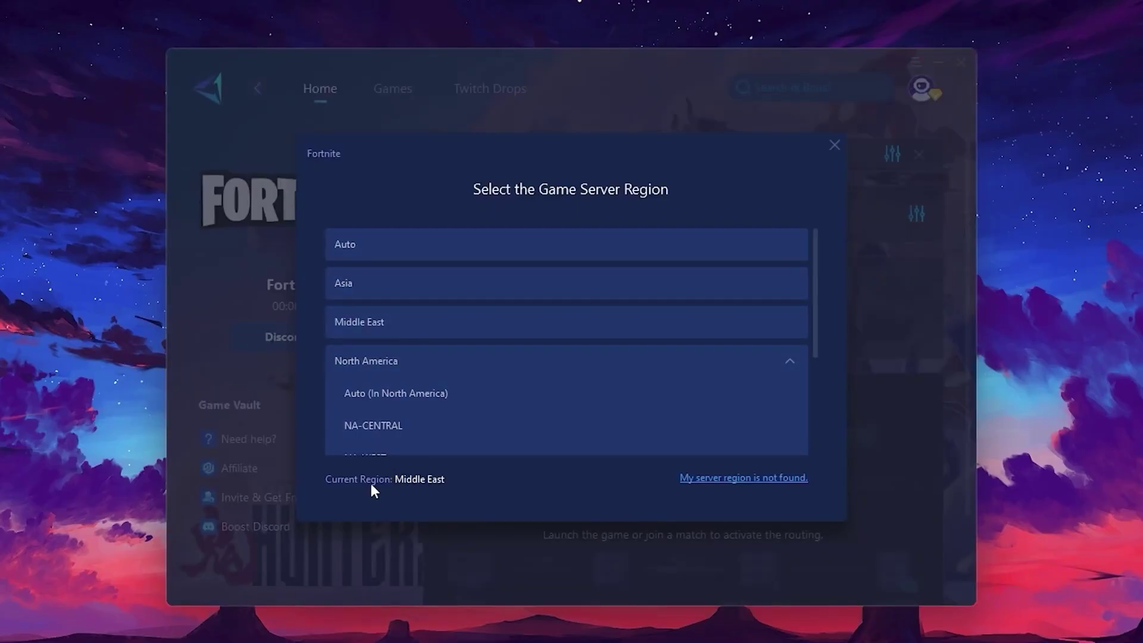
scroll(532, 357, down, 2)
scroll(417, 316, up, 2)
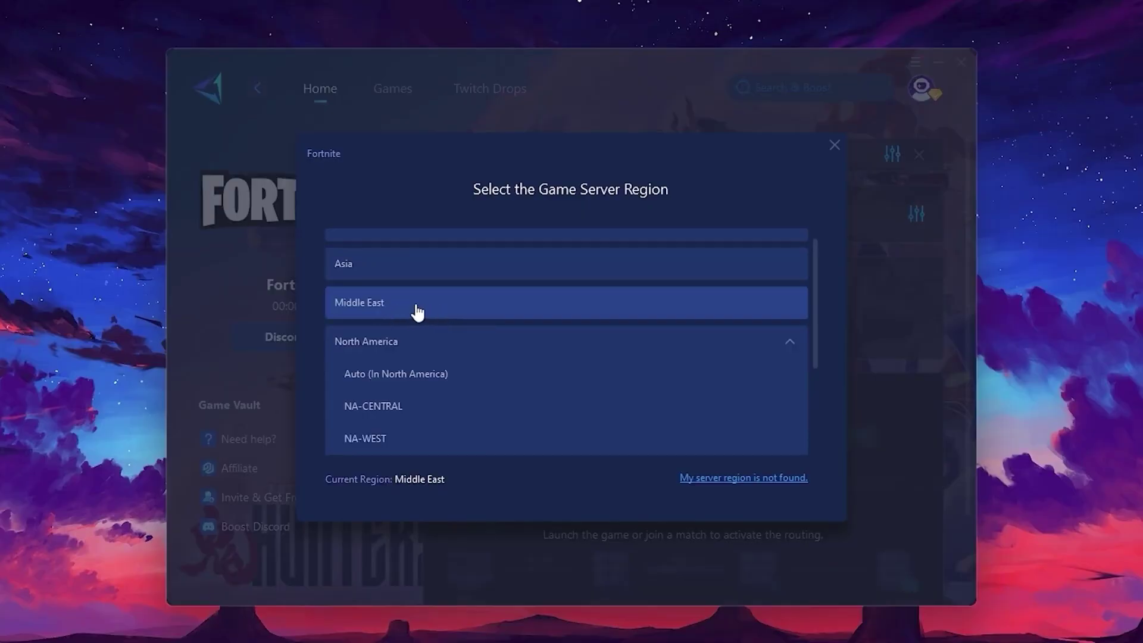
click(834, 145)
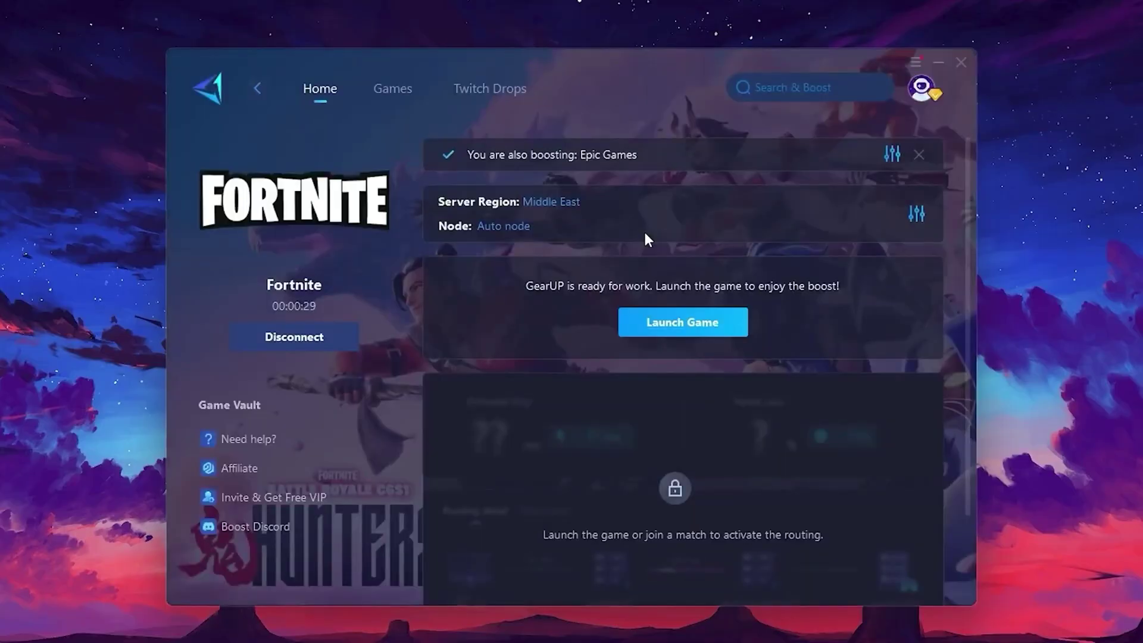
click(497, 229)
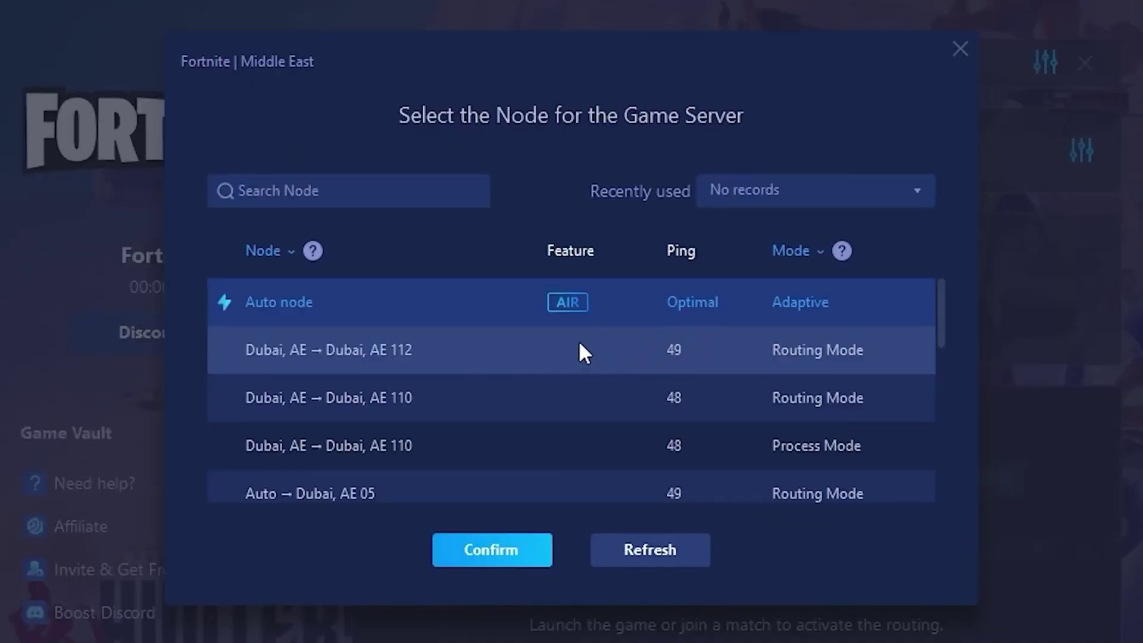
scroll(749, 361, down, 2)
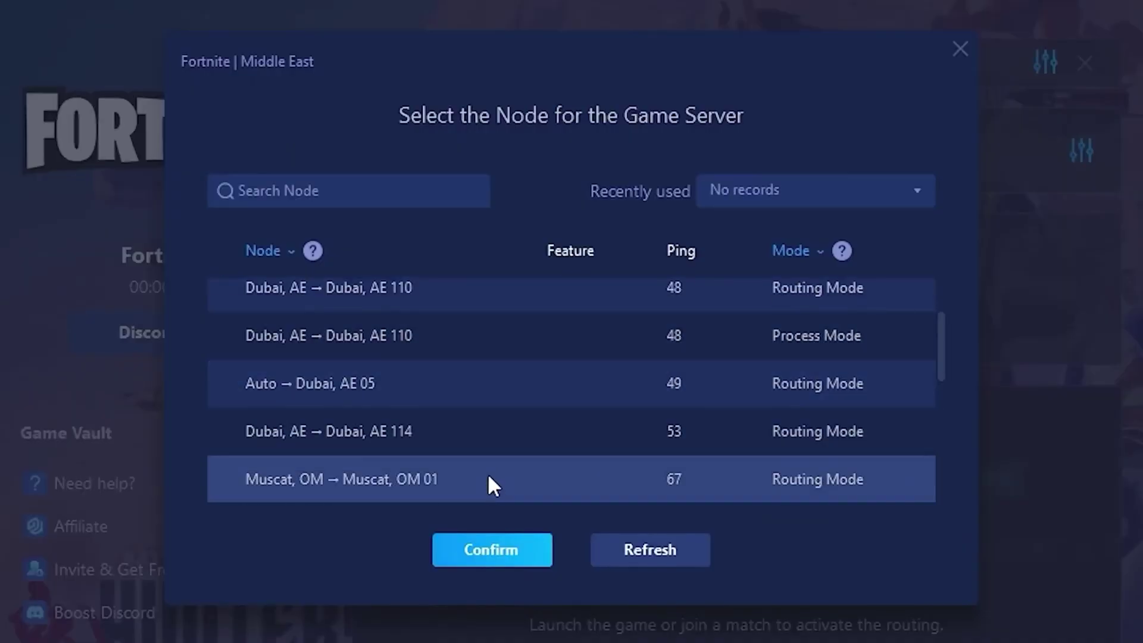
scroll(650, 368, up, 2)
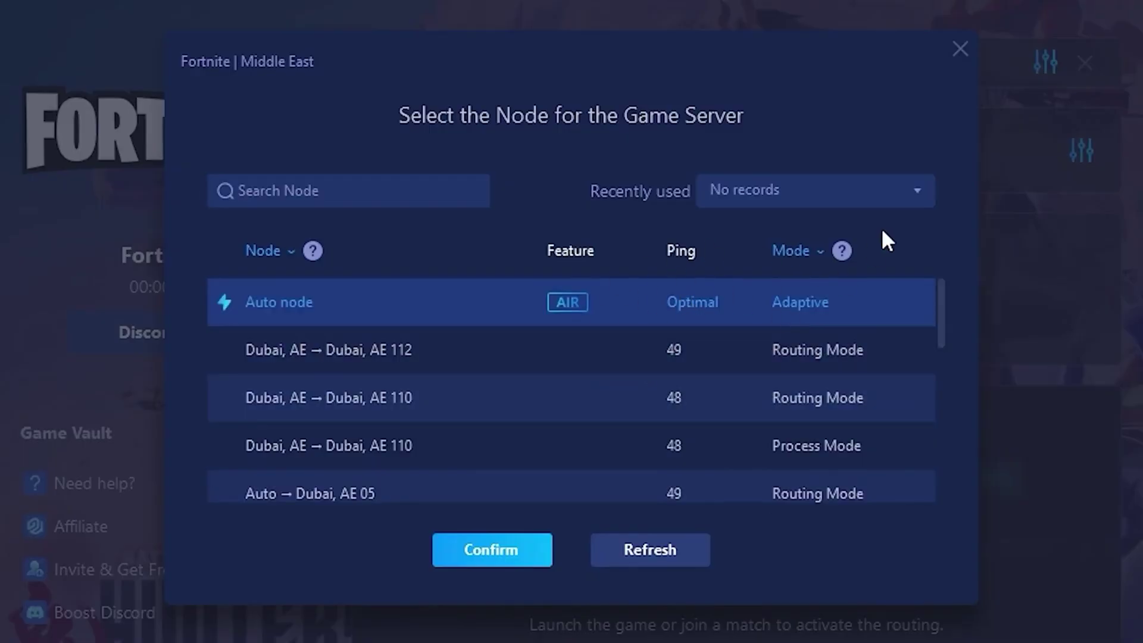
click(964, 55)
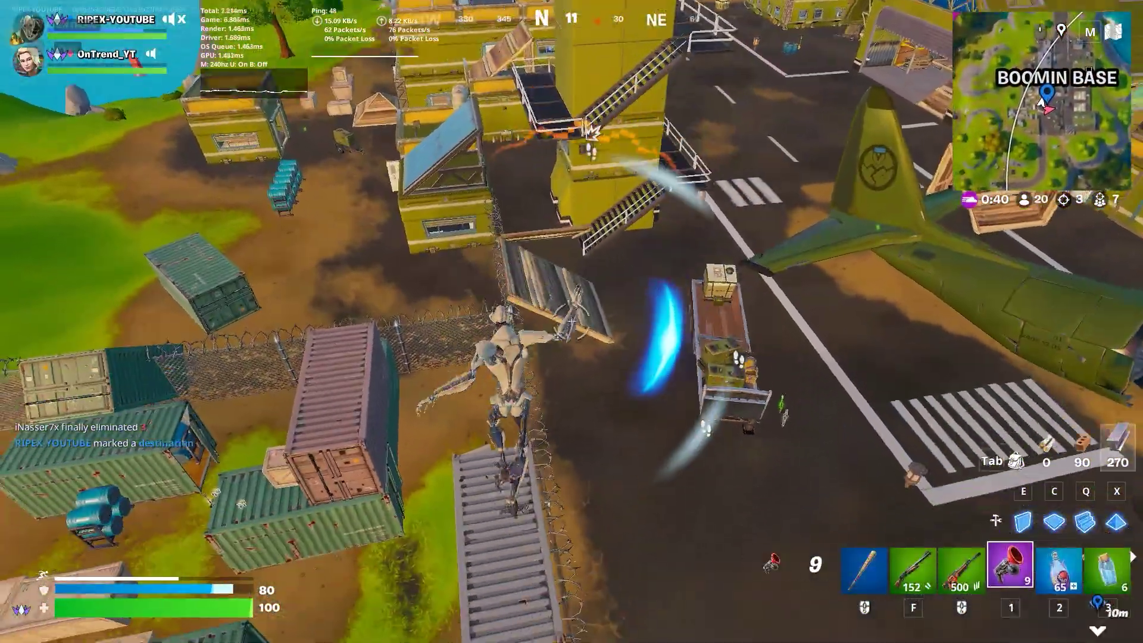
Grapple onto the Boomin Base tower and across roofs, swapping to the pump shotgun
click(571, 322)
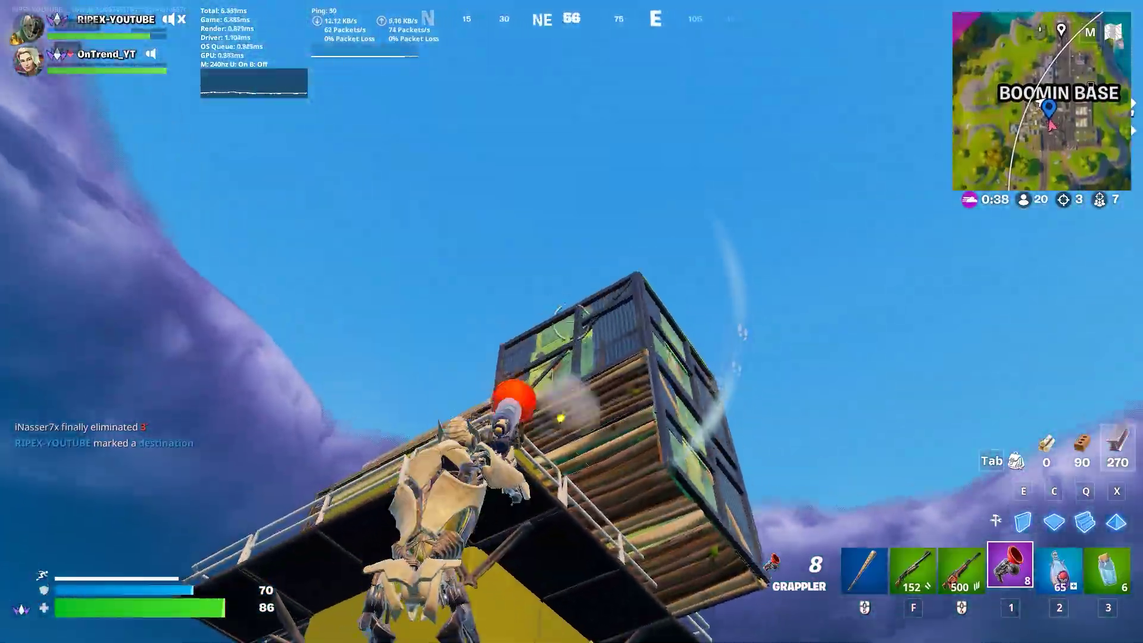
click(571, 322)
key(f)
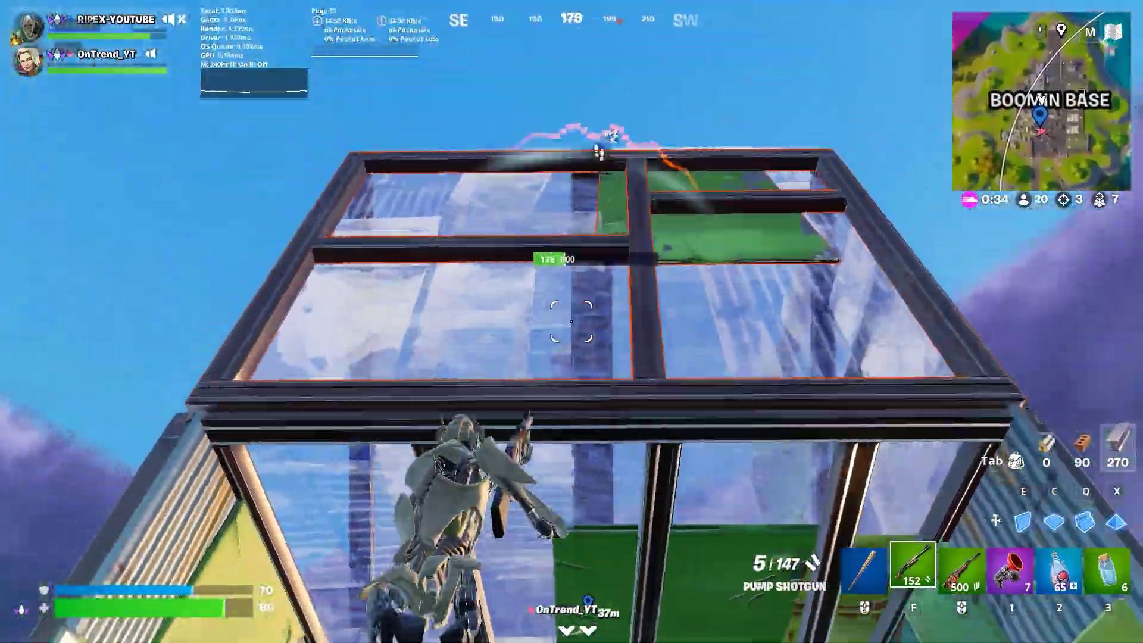
key(1)
click(571, 321)
key(f)
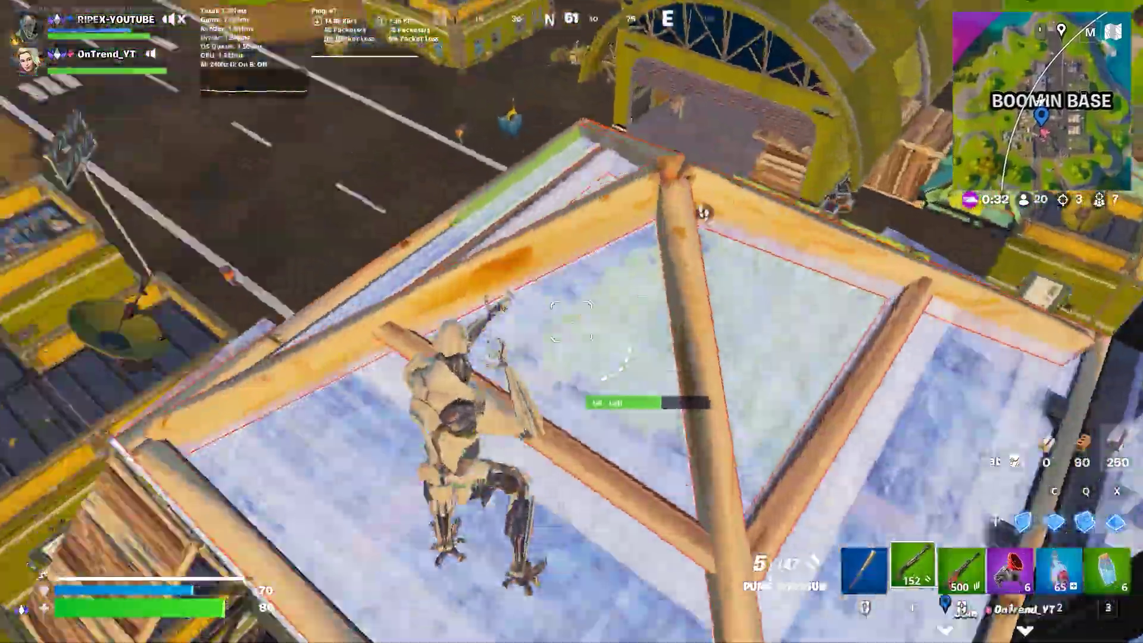
Build wood walls around the player, then re-equip the pump shotgun
key(e)
click(571, 321)
click(571, 321)
key(f)
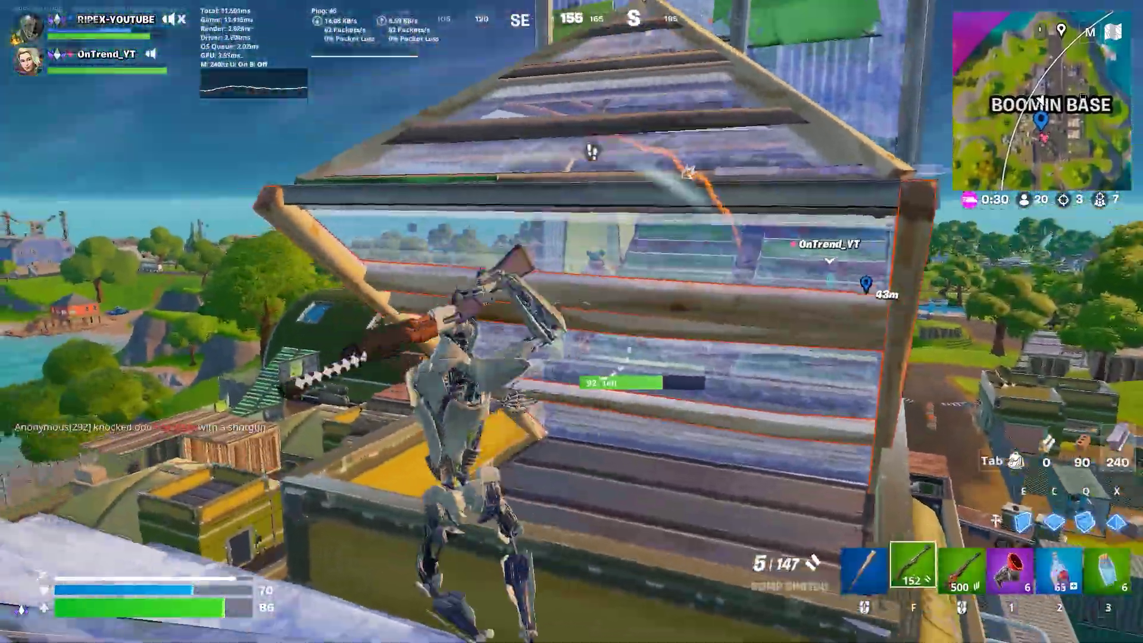